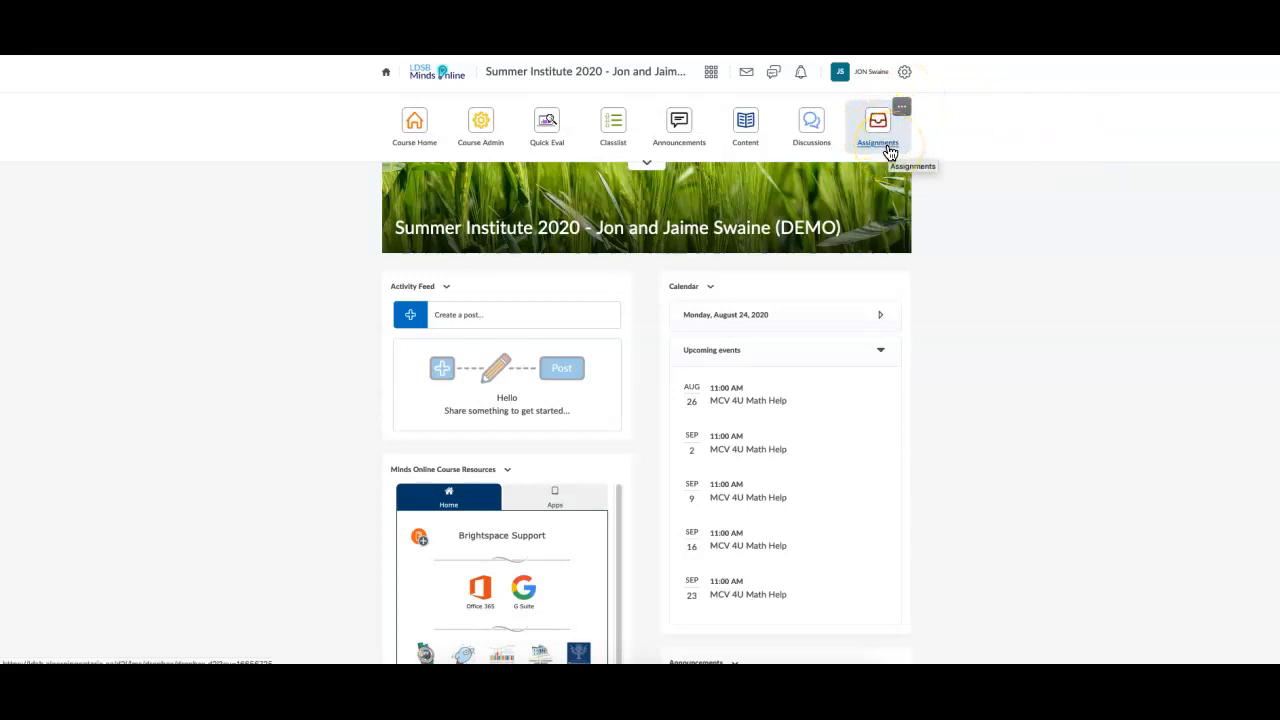
Open the course's Grades tool and go to the Manage Grades list.
click(648, 163)
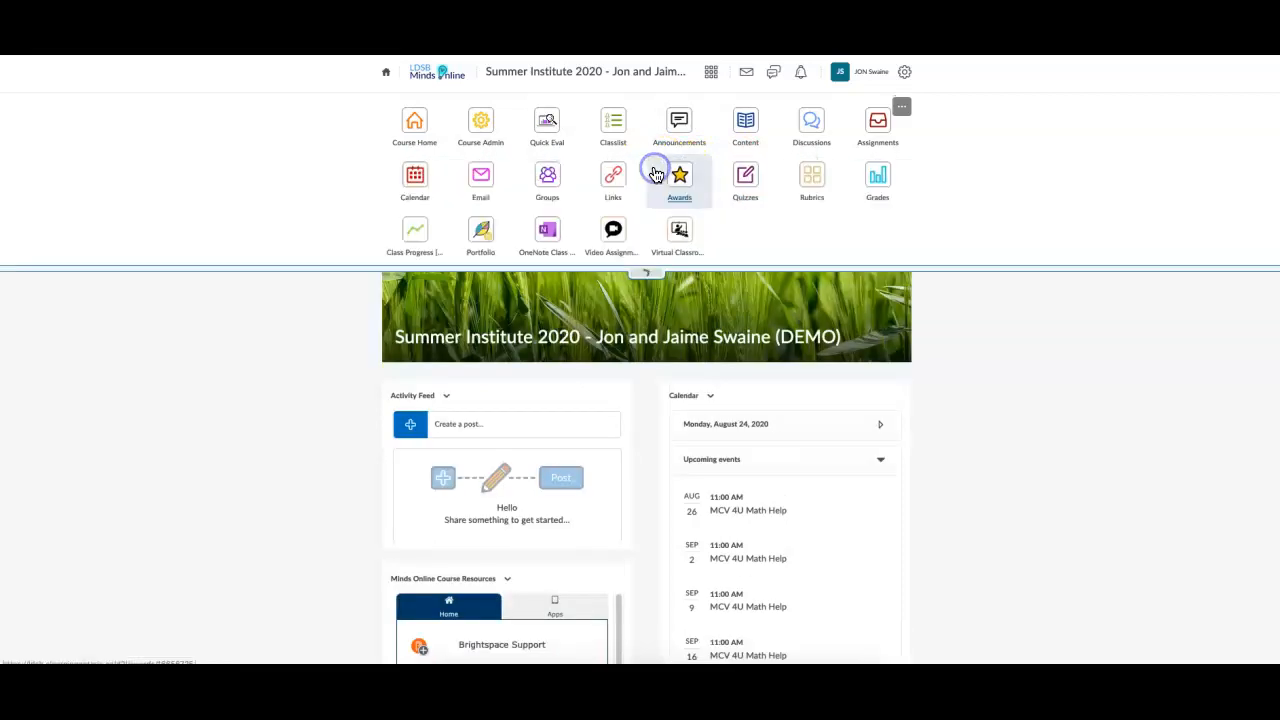
click(875, 177)
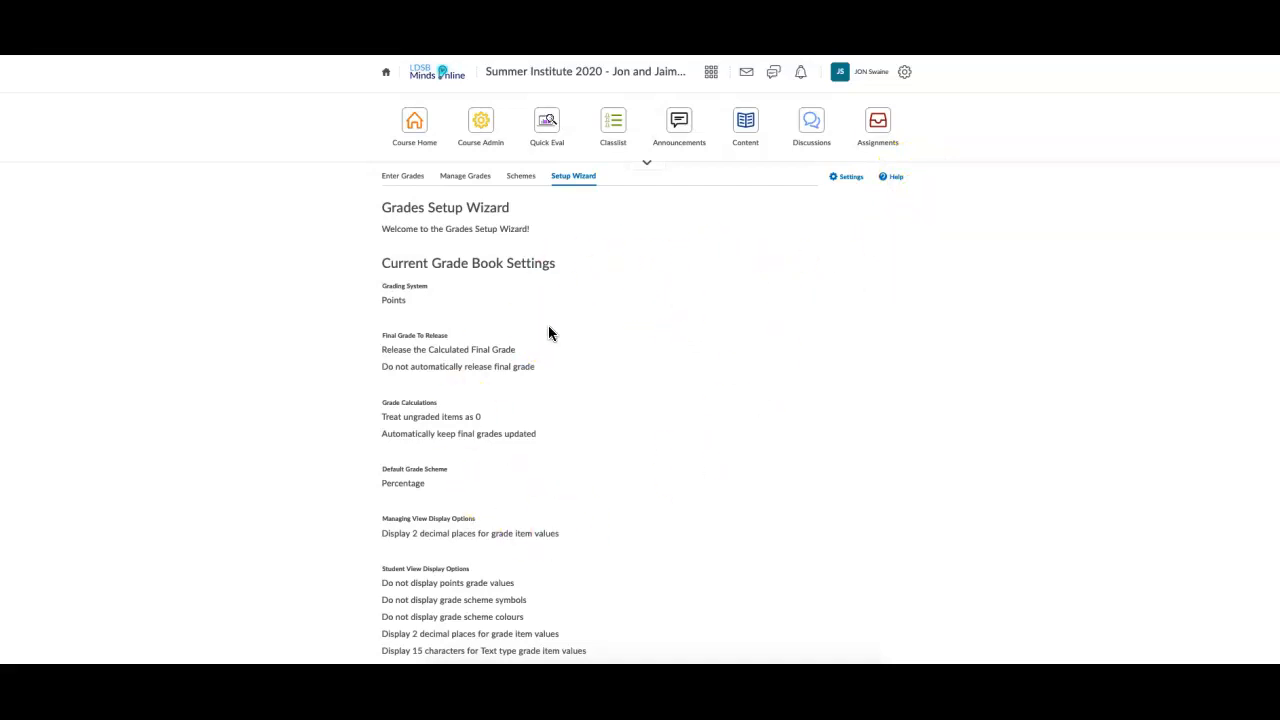
click(463, 182)
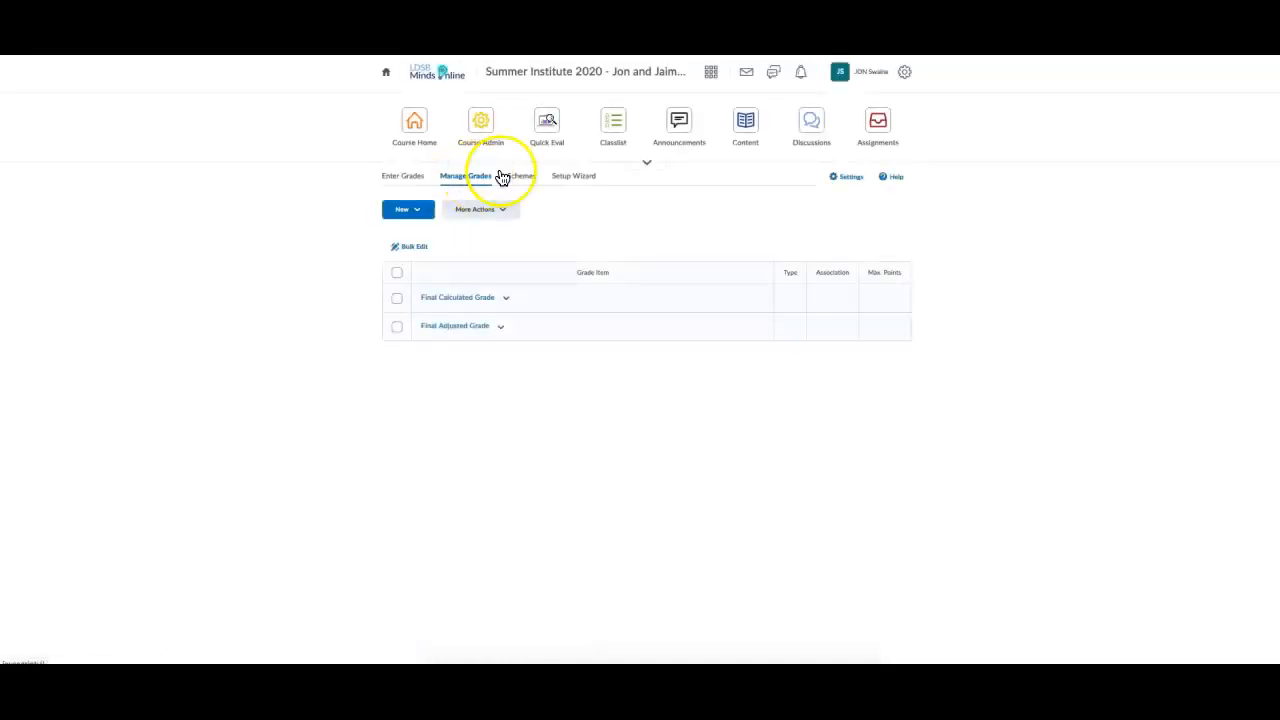
Create and save a grade category named "Term Work 70" with the short name "Term".
click(426, 214)
click(426, 260)
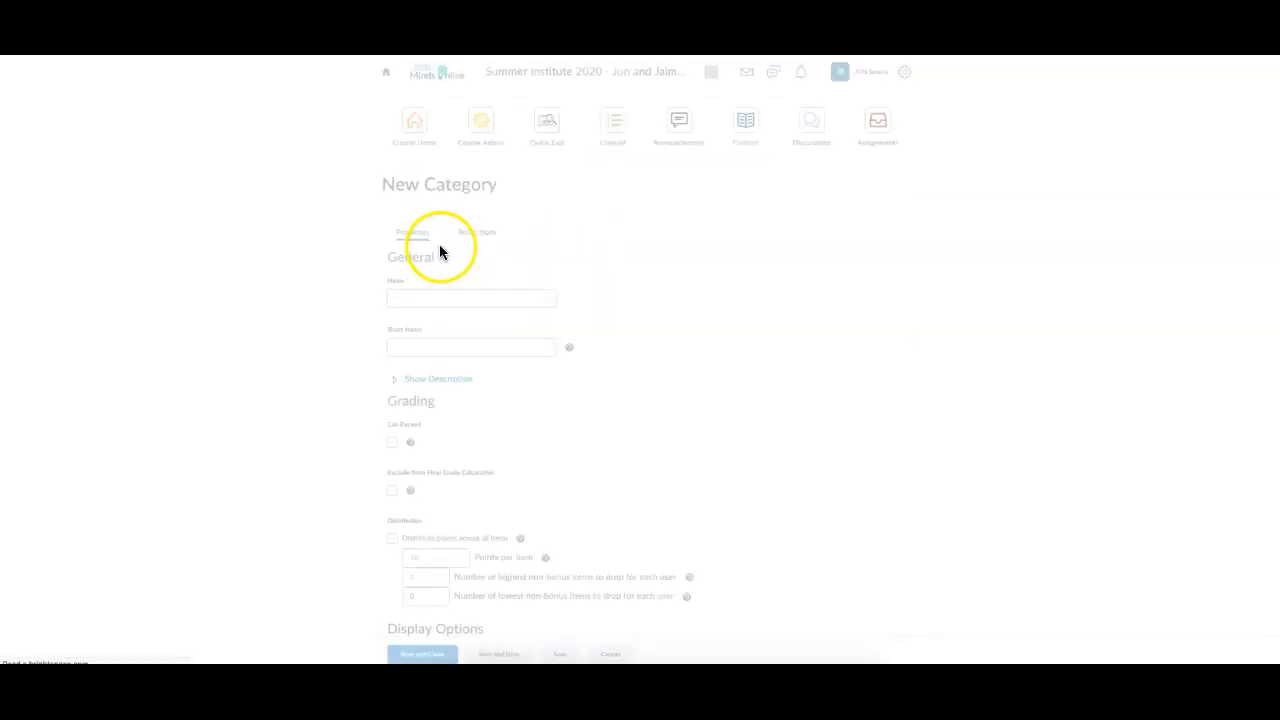
click(430, 293)
text(Term Wor)
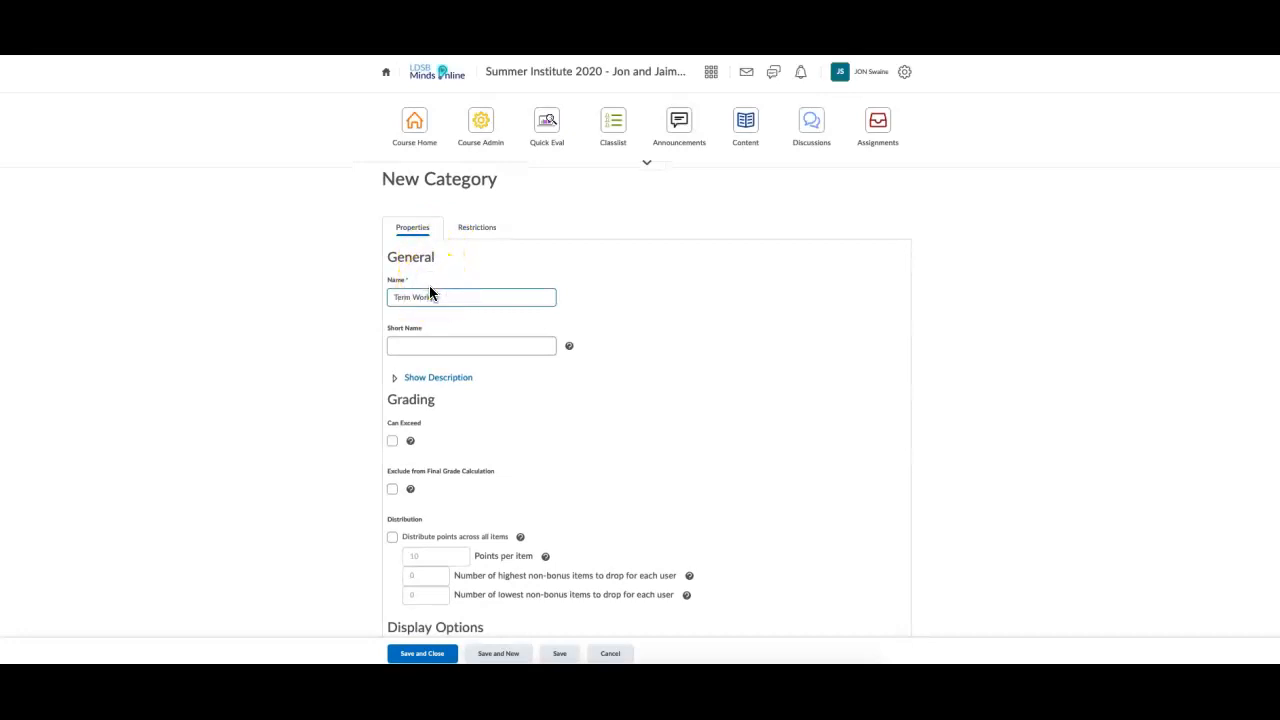
text(k)
key(Tab)
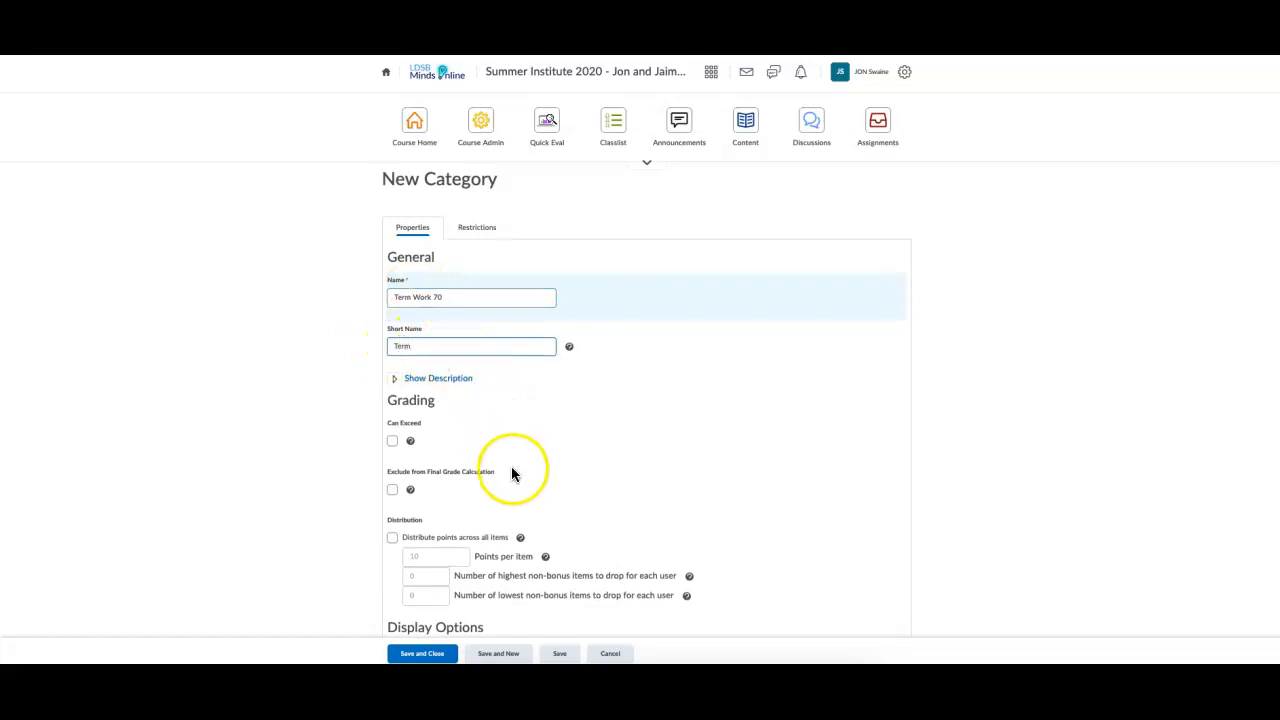
scroll(490, 500, down, 1)
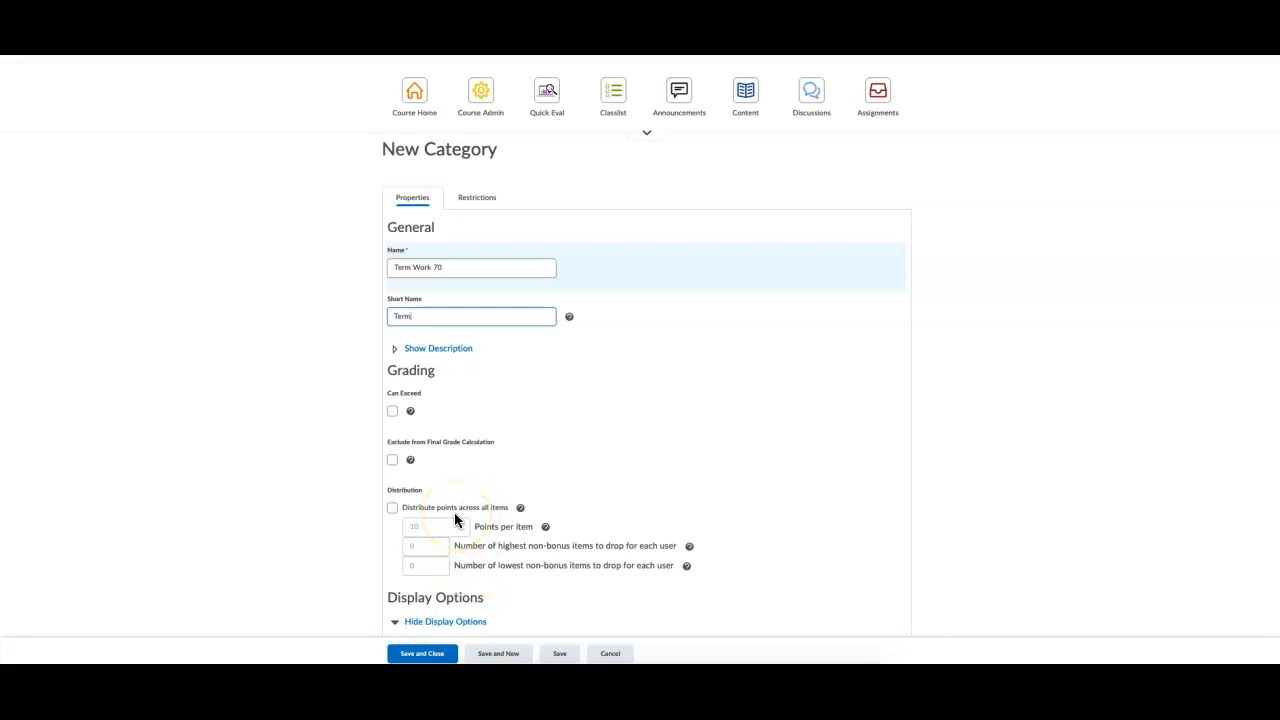
scroll(485, 543, down, 3)
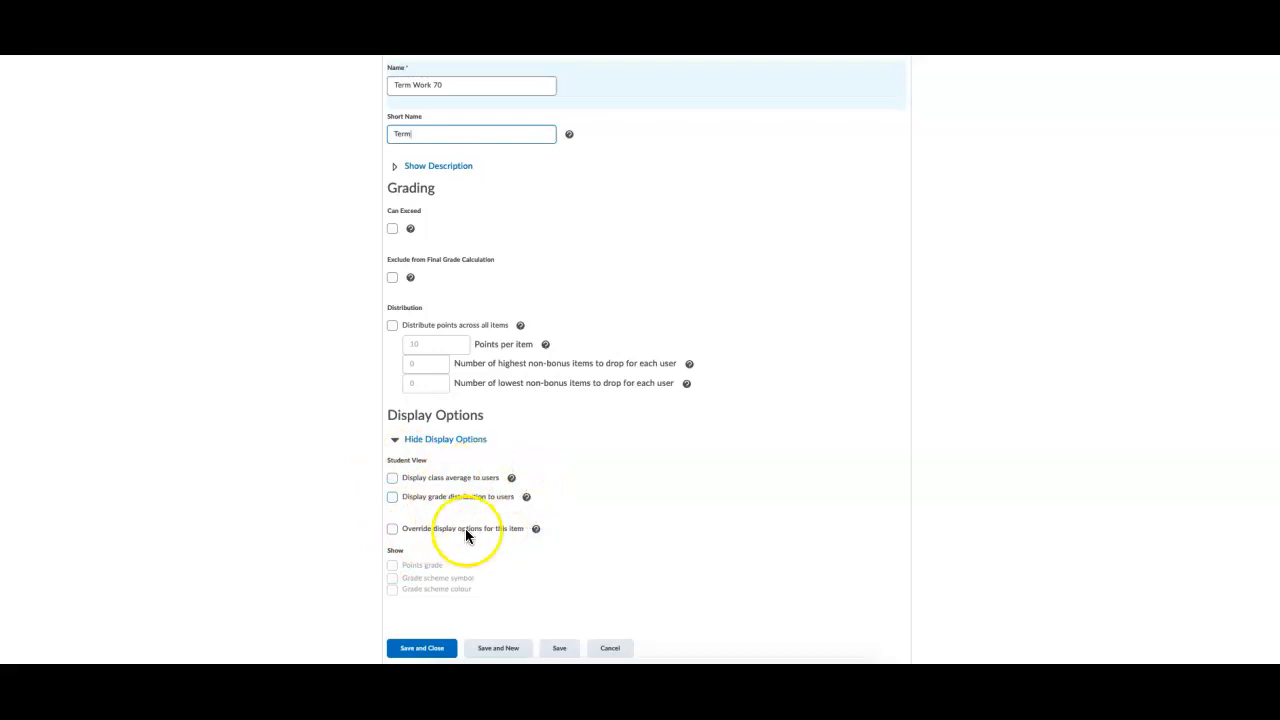
click(436, 650)
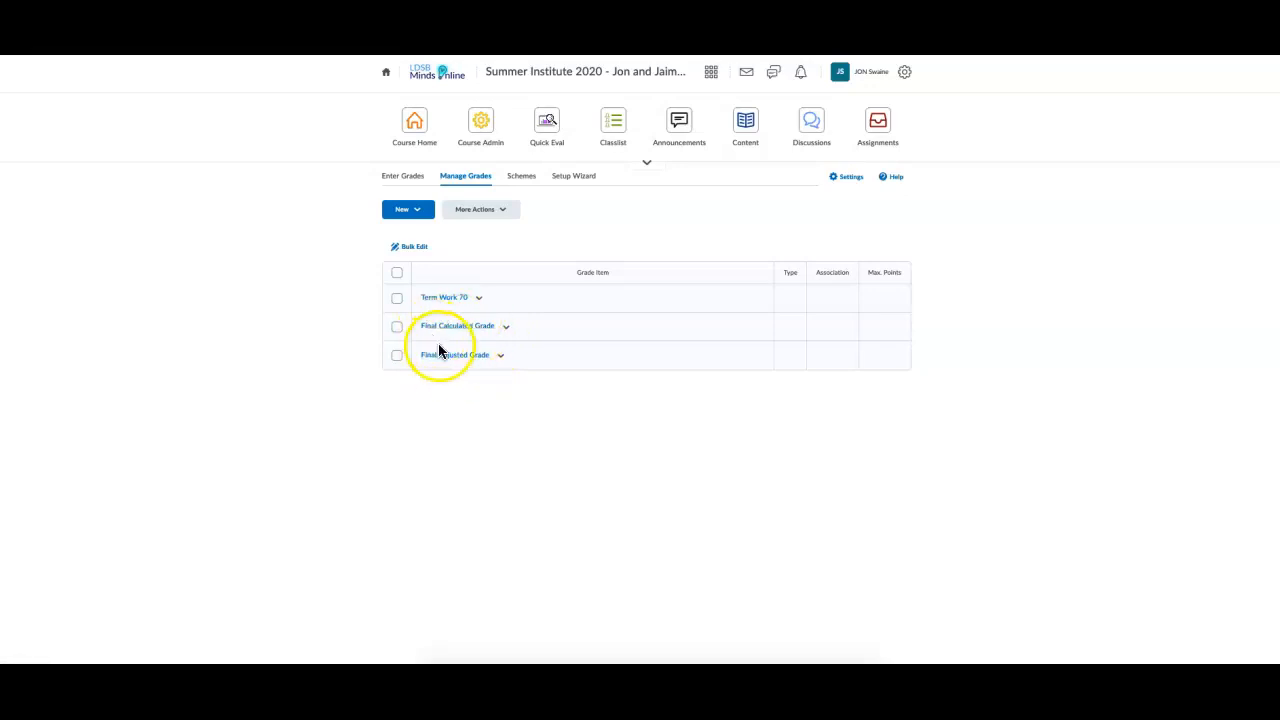
Create and save a second grade category named "Exam 30" with the short name "Exam".
click(420, 212)
click(425, 260)
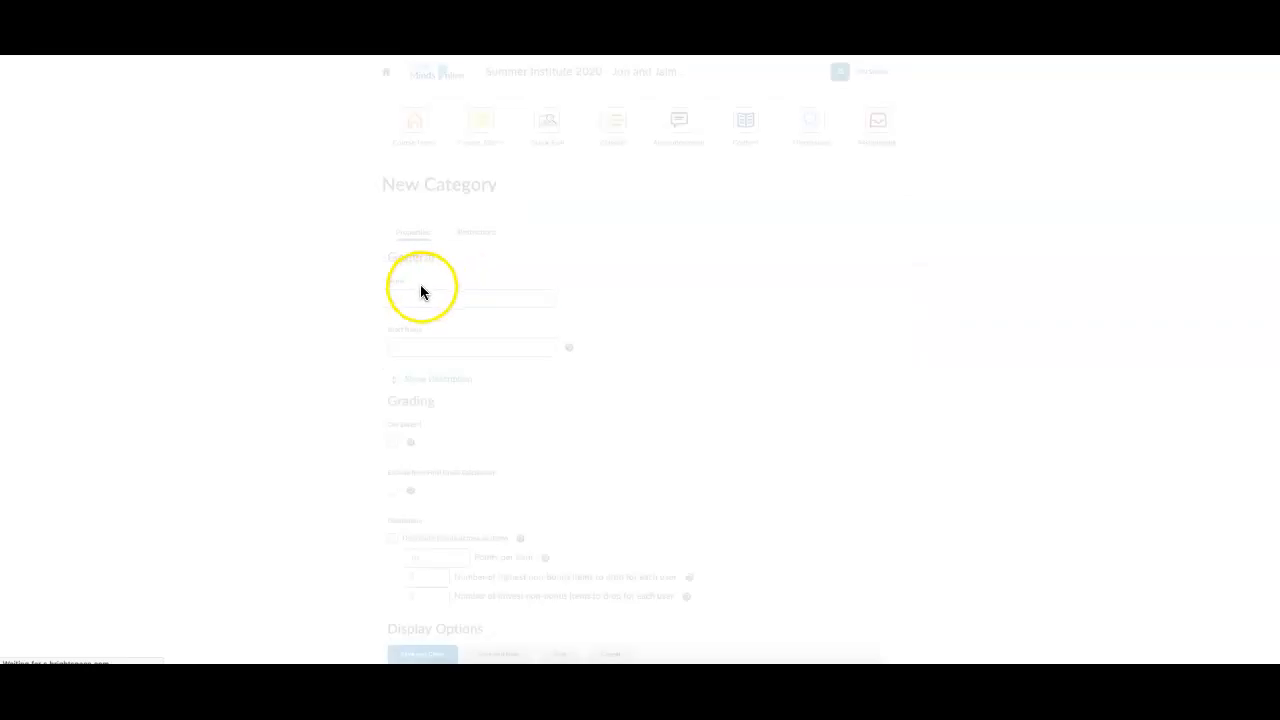
click(426, 298)
text(Exam 30)
key(Tab)
text(Exam)
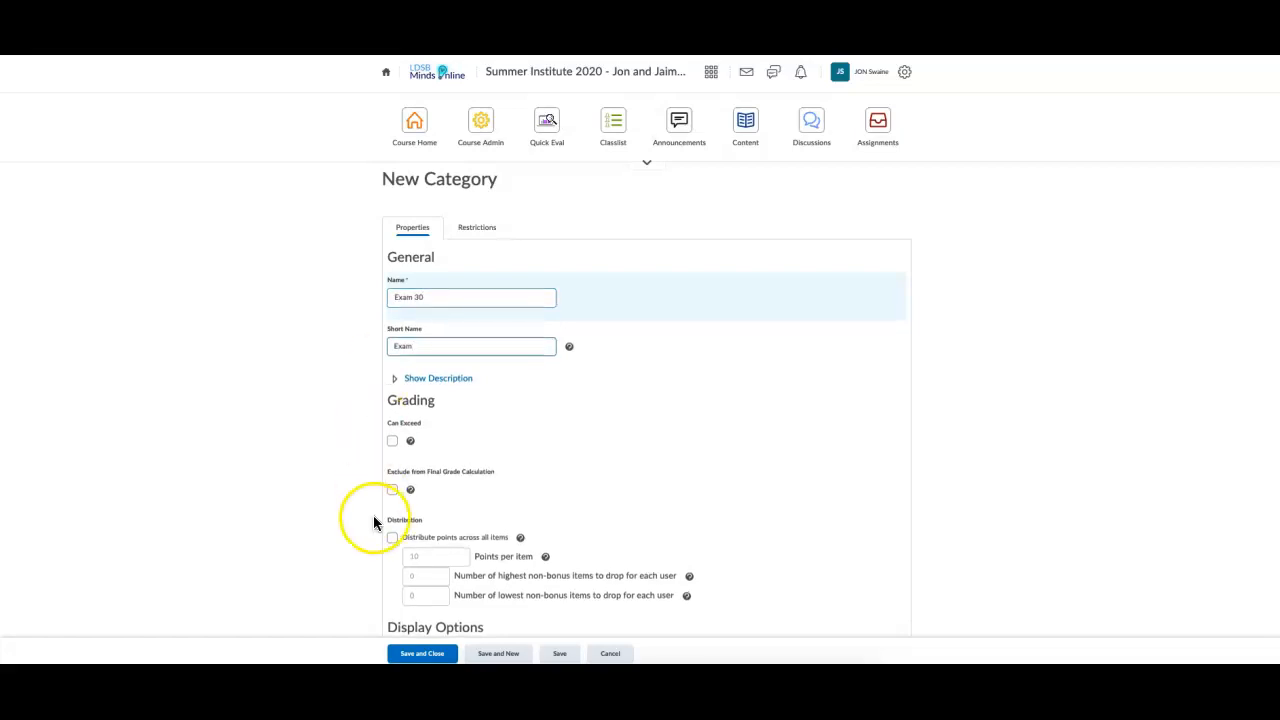
scroll(373, 515, down, 2)
click(400, 651)
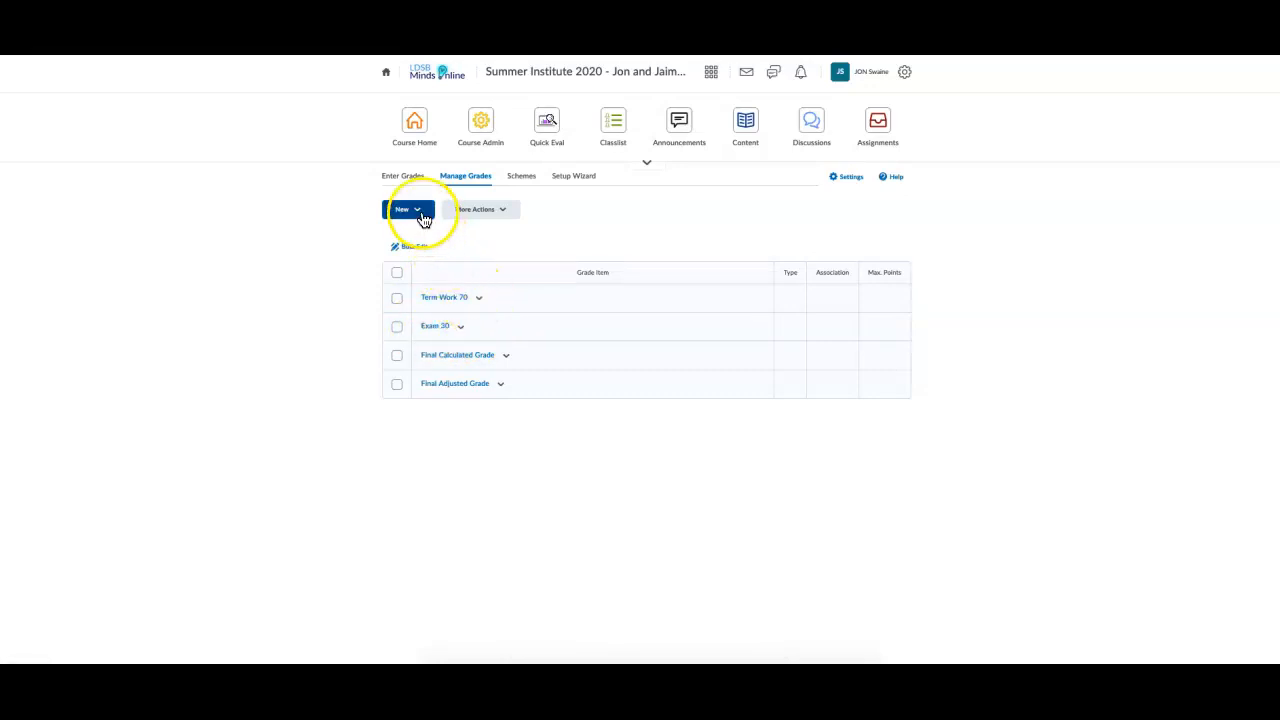
click(480, 299)
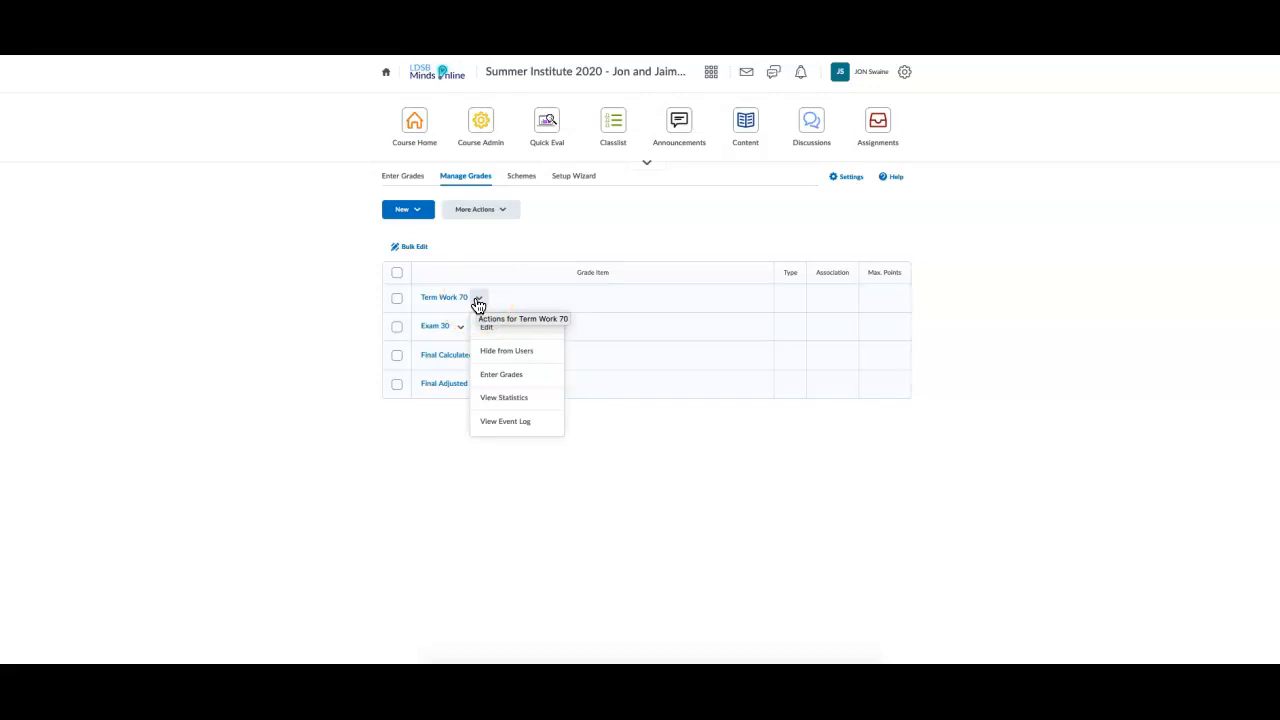
click(514, 246)
Start a Numeric grade item named "Summative Test - Unit 1", short name "U1", in the Term Work 70 category.
click(414, 210)
click(419, 239)
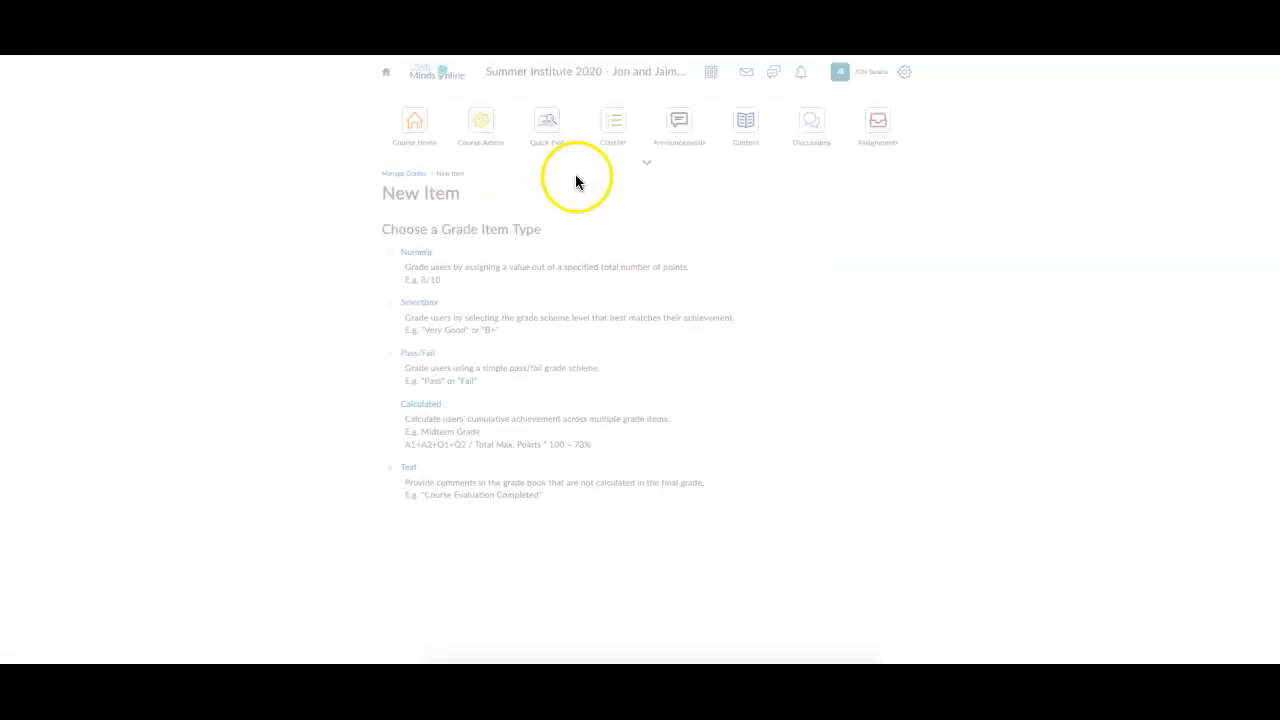
click(420, 255)
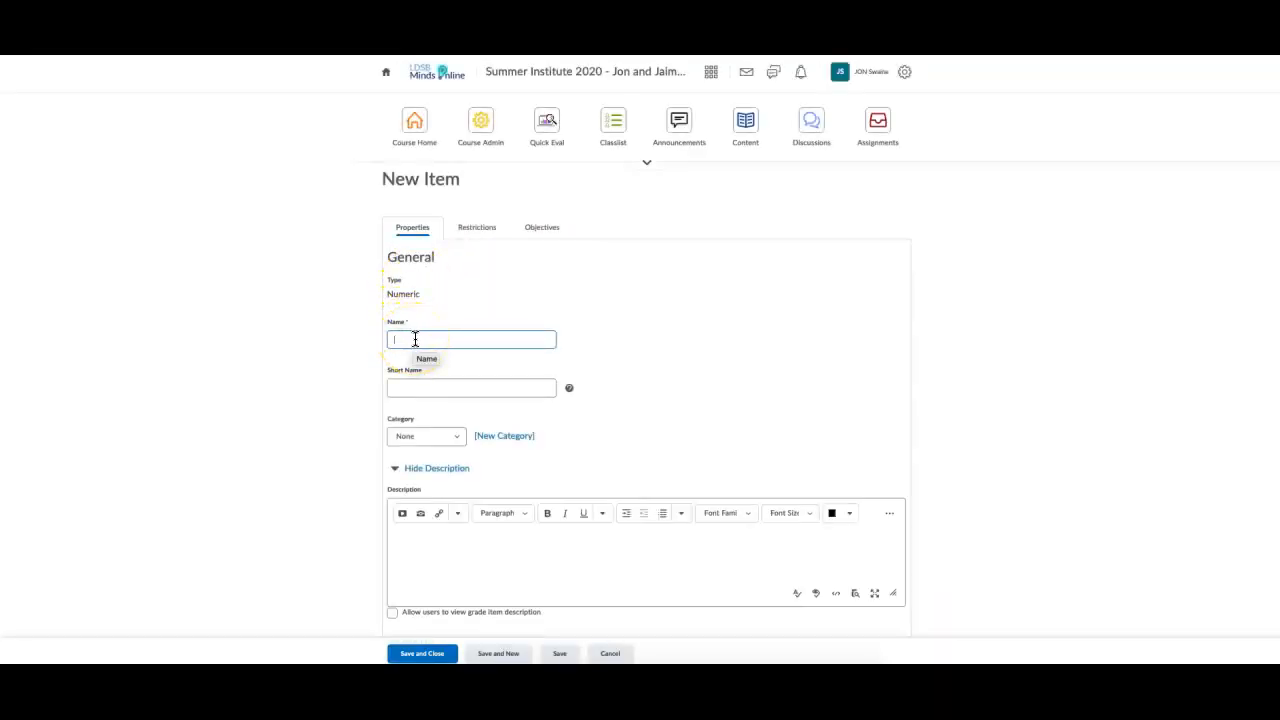
text(mmative Test - Unit 1)
key(Tab)
text(U)
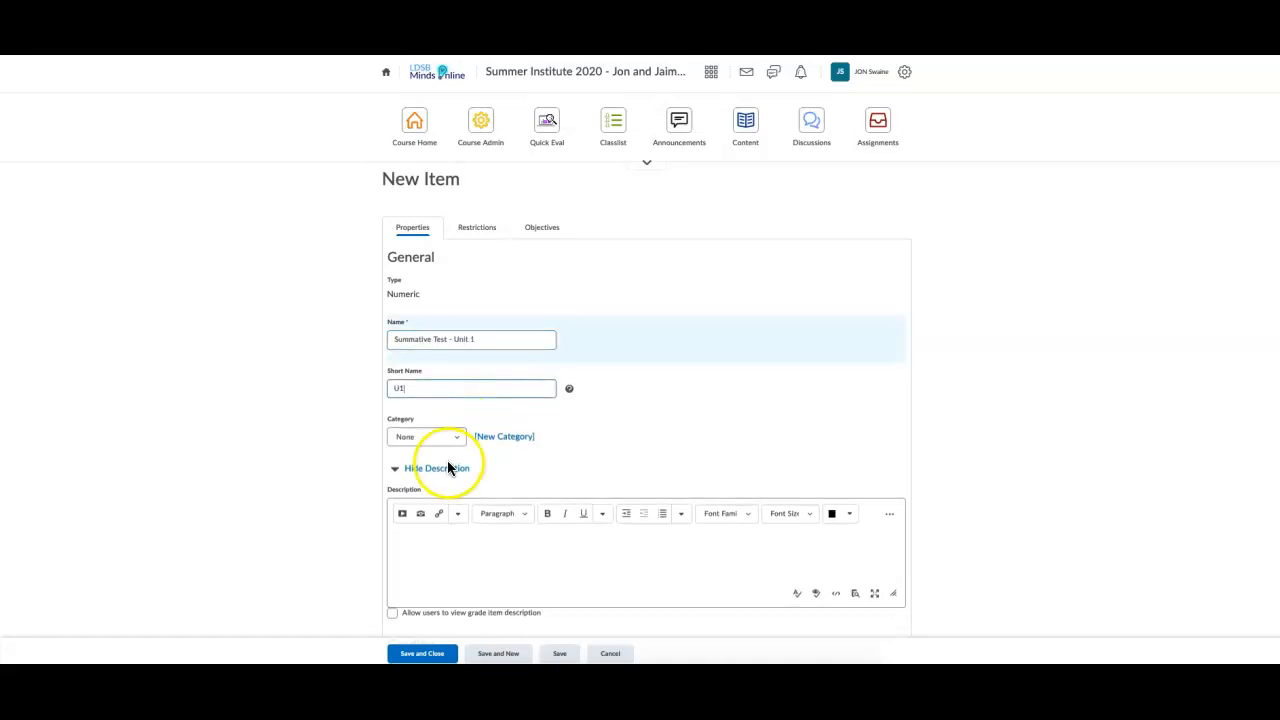
click(443, 444)
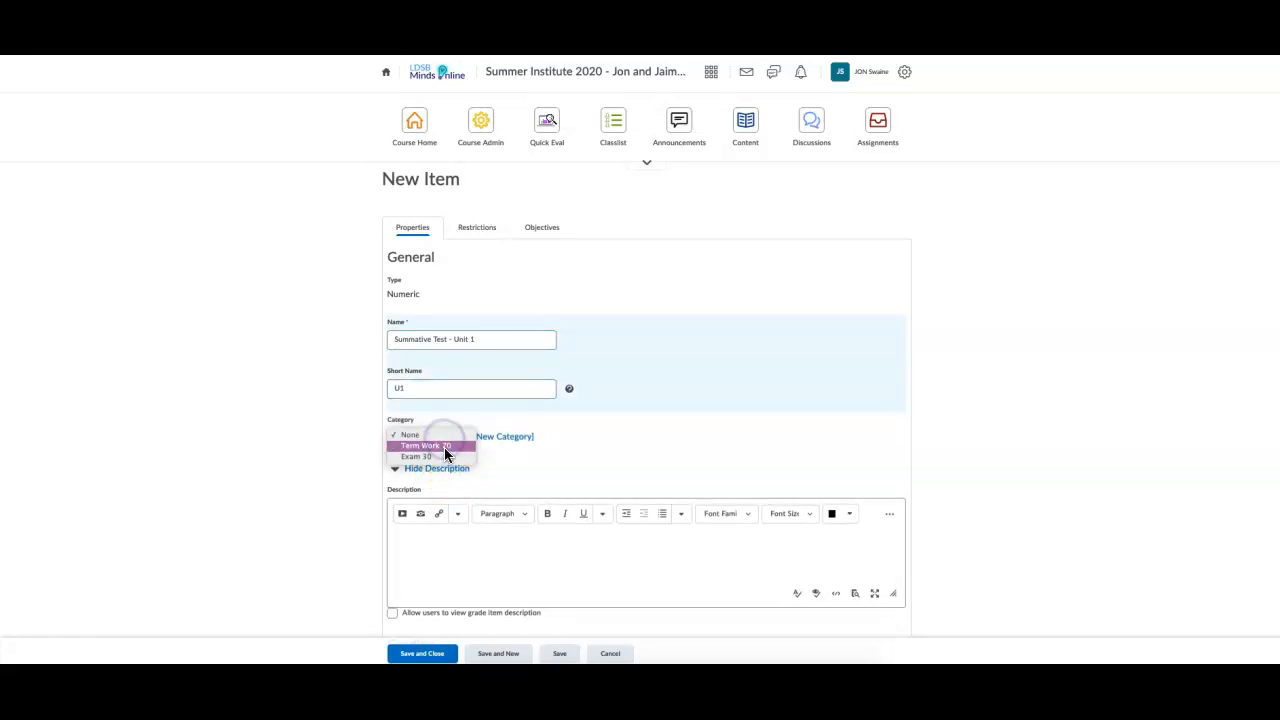
click(436, 445)
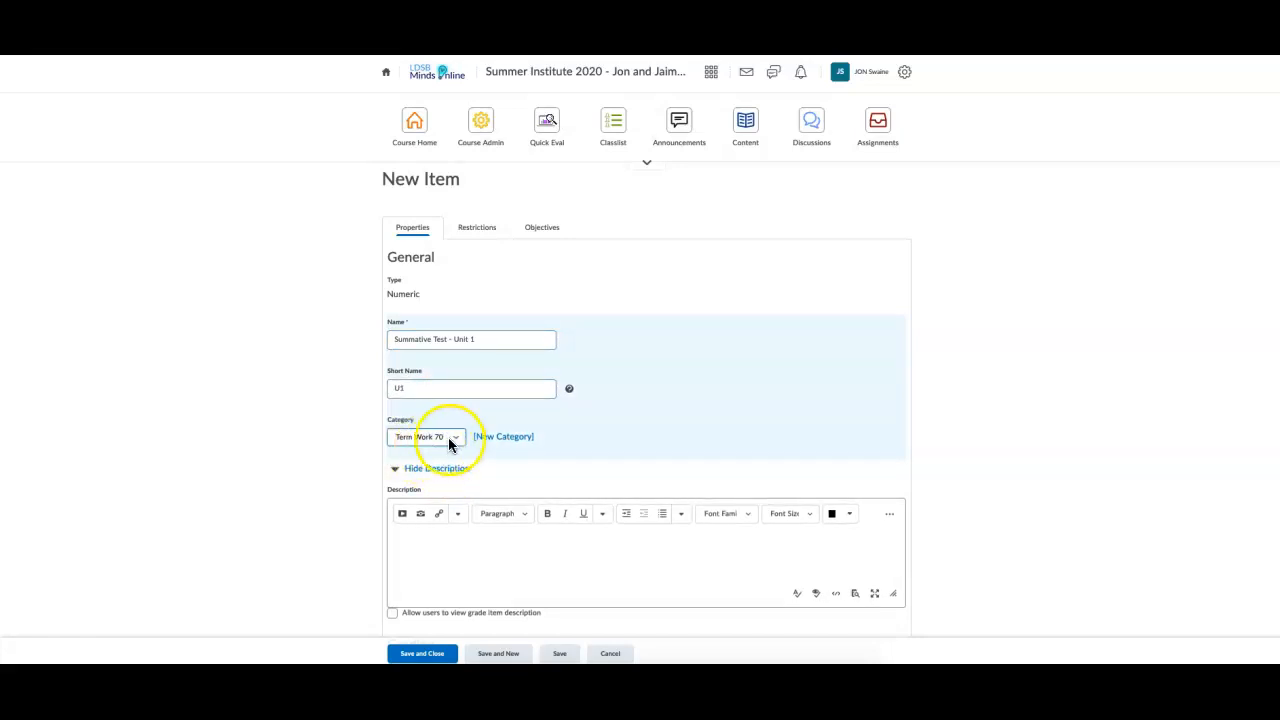
Set the Unit 1 test's maximum points to 100 and save the grade item.
scroll(442, 485, down, 1)
scroll(442, 486, down, 4)
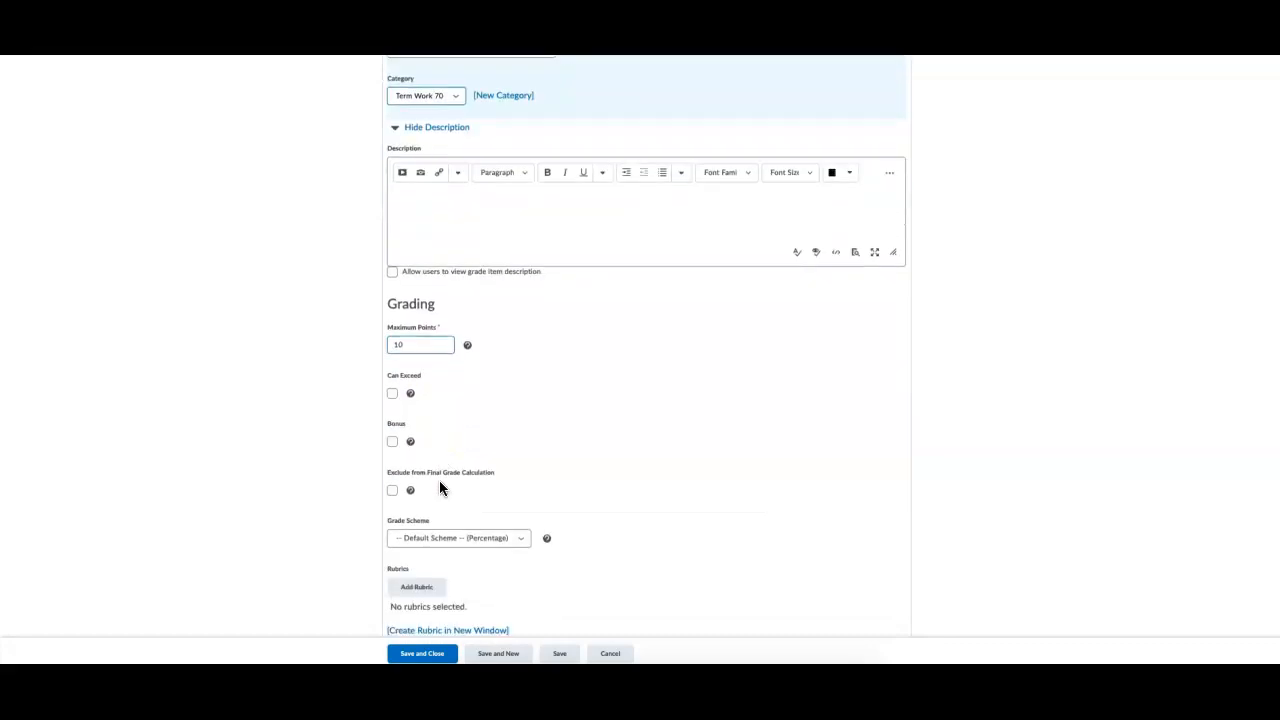
click(421, 340)
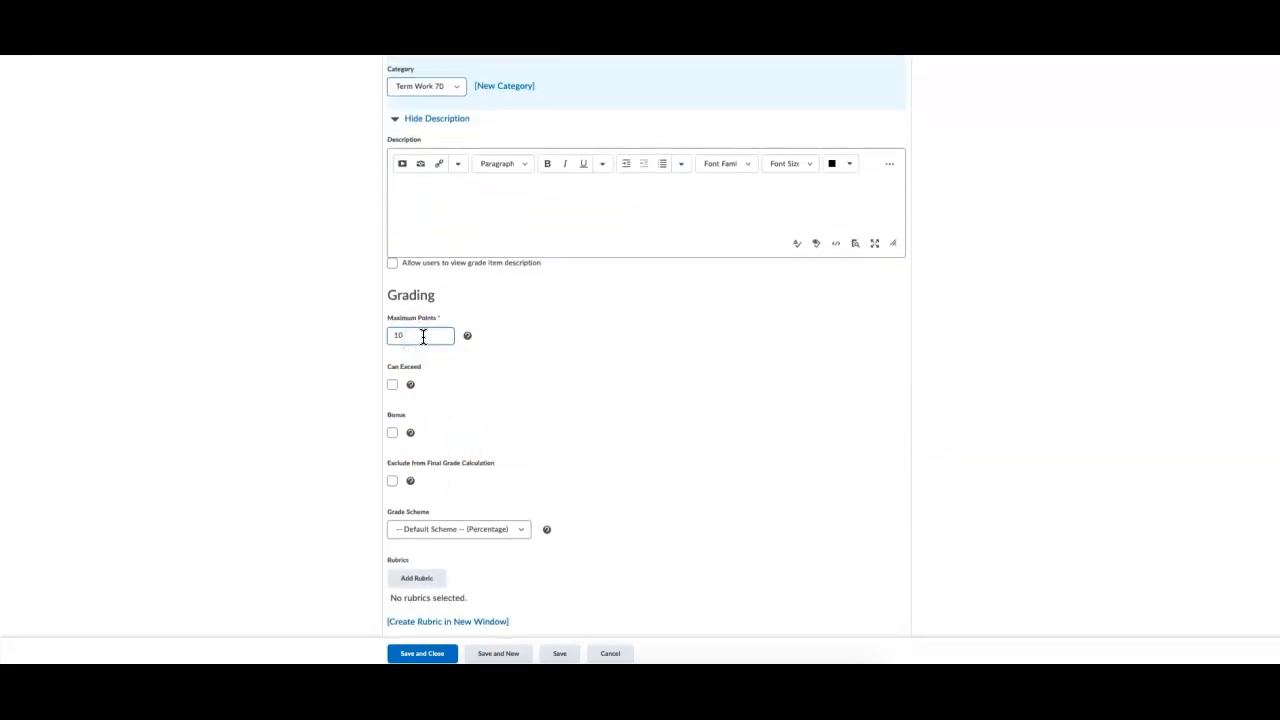
text(0)
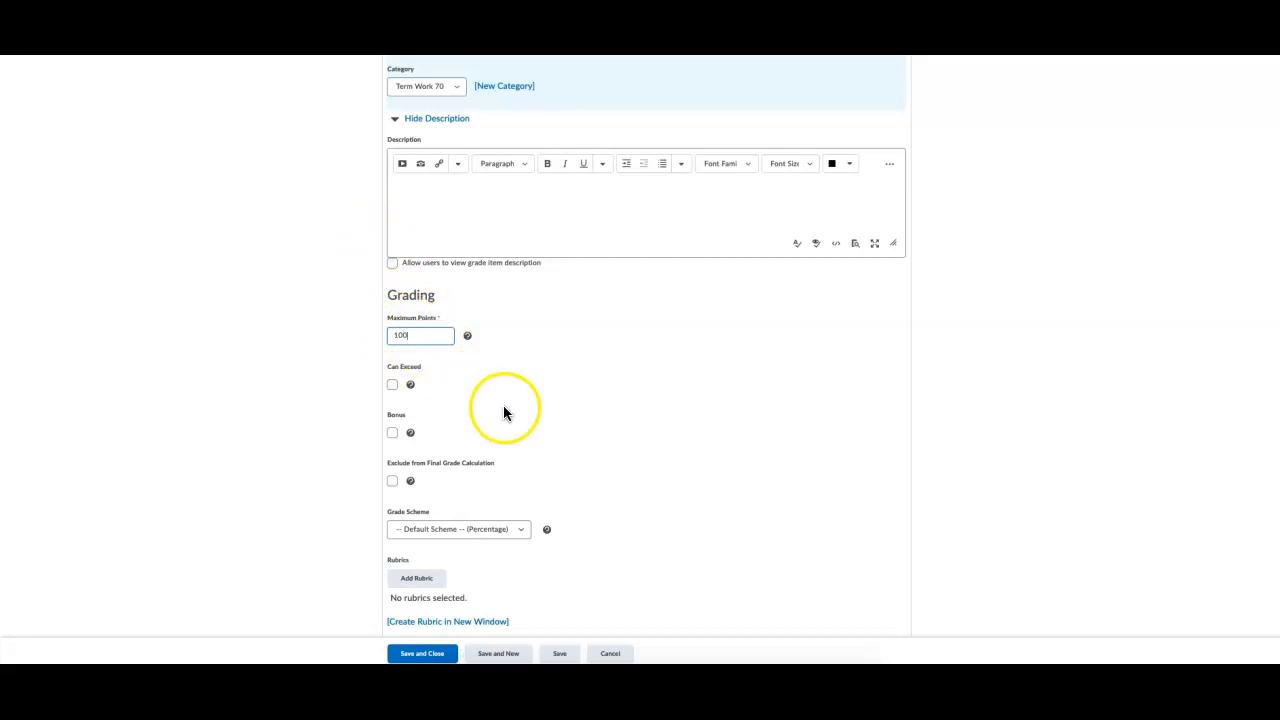
scroll(494, 512, down, 1)
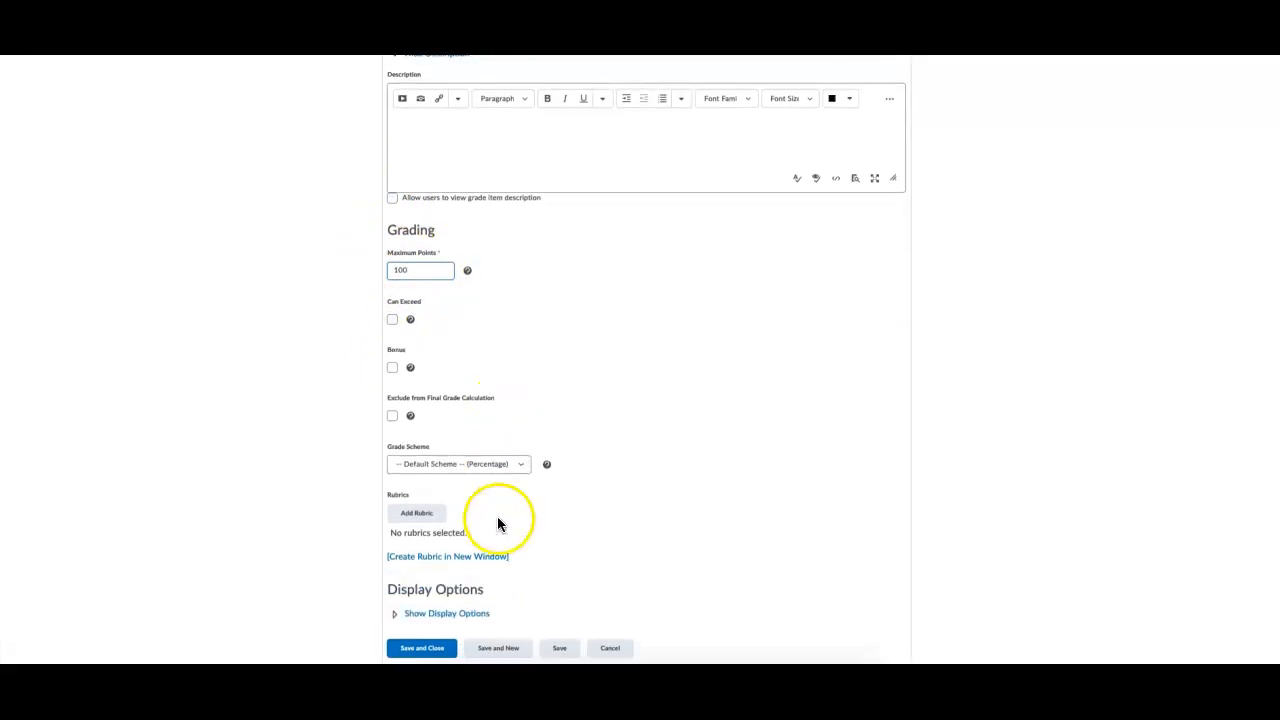
click(432, 651)
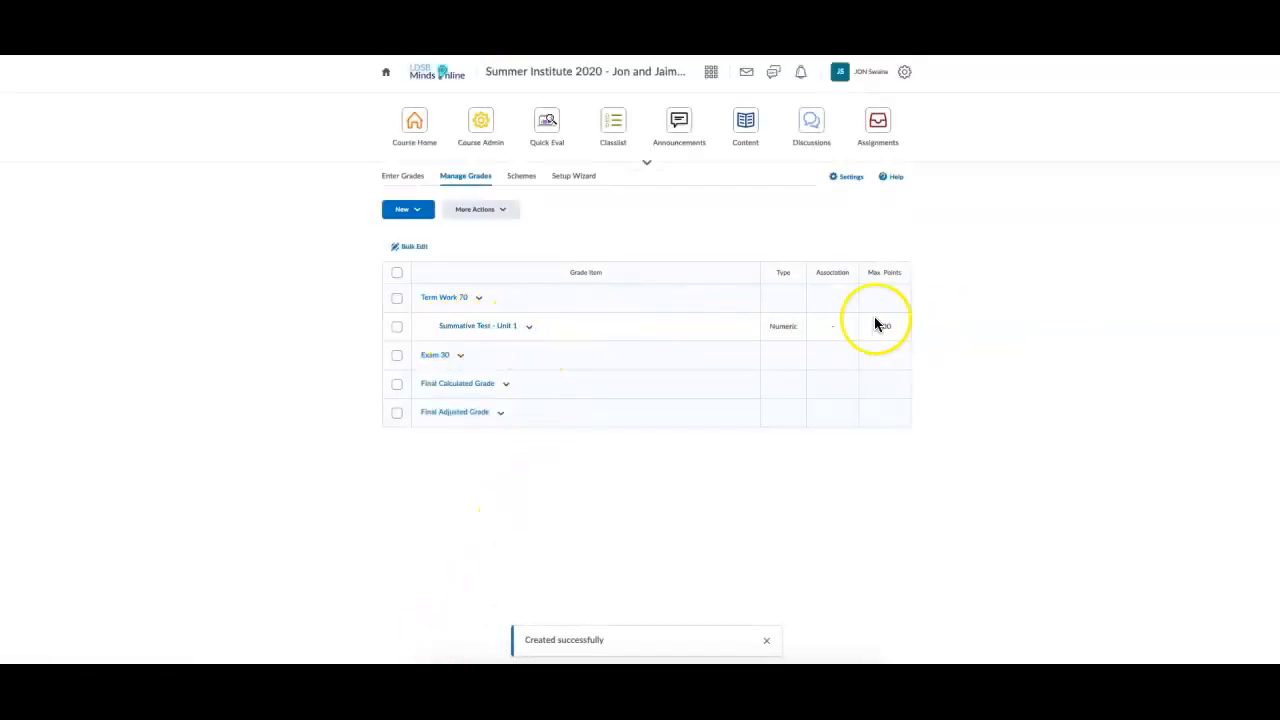
Start a Numeric grade item named "Summative Test - Unit 2", short name "U2", in the Term Work 70 category.
click(417, 213)
click(421, 238)
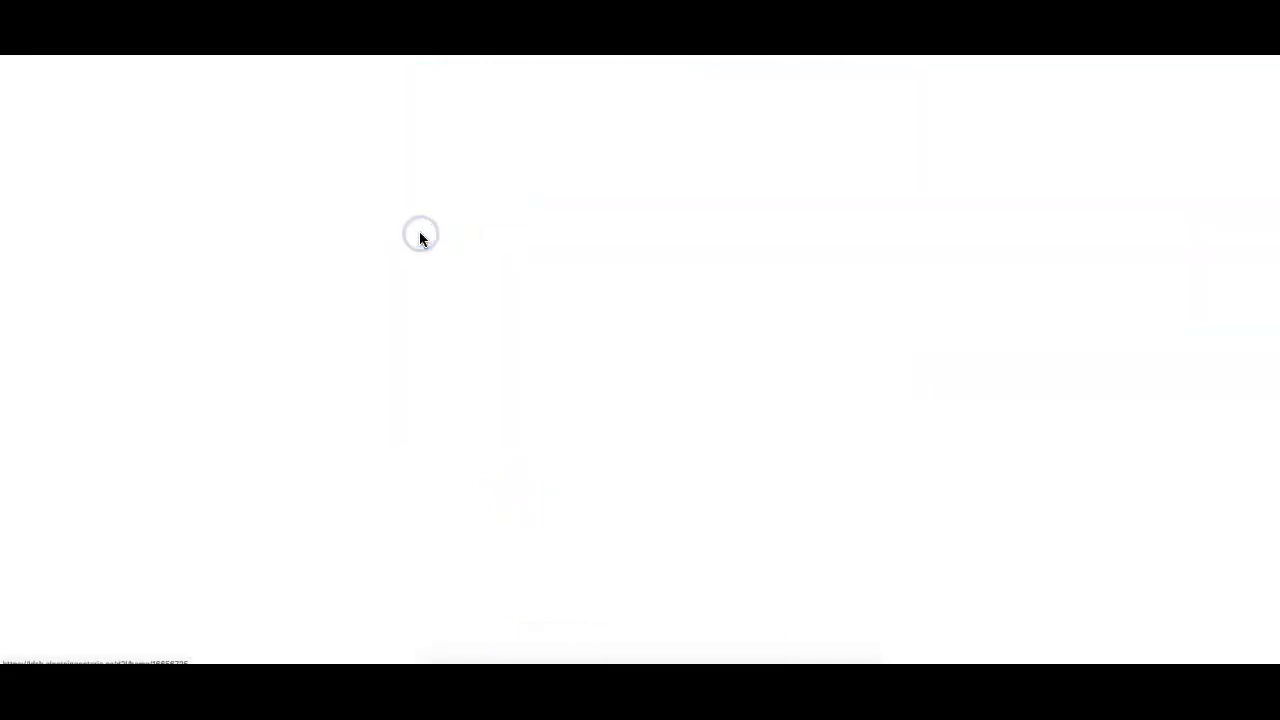
click(419, 254)
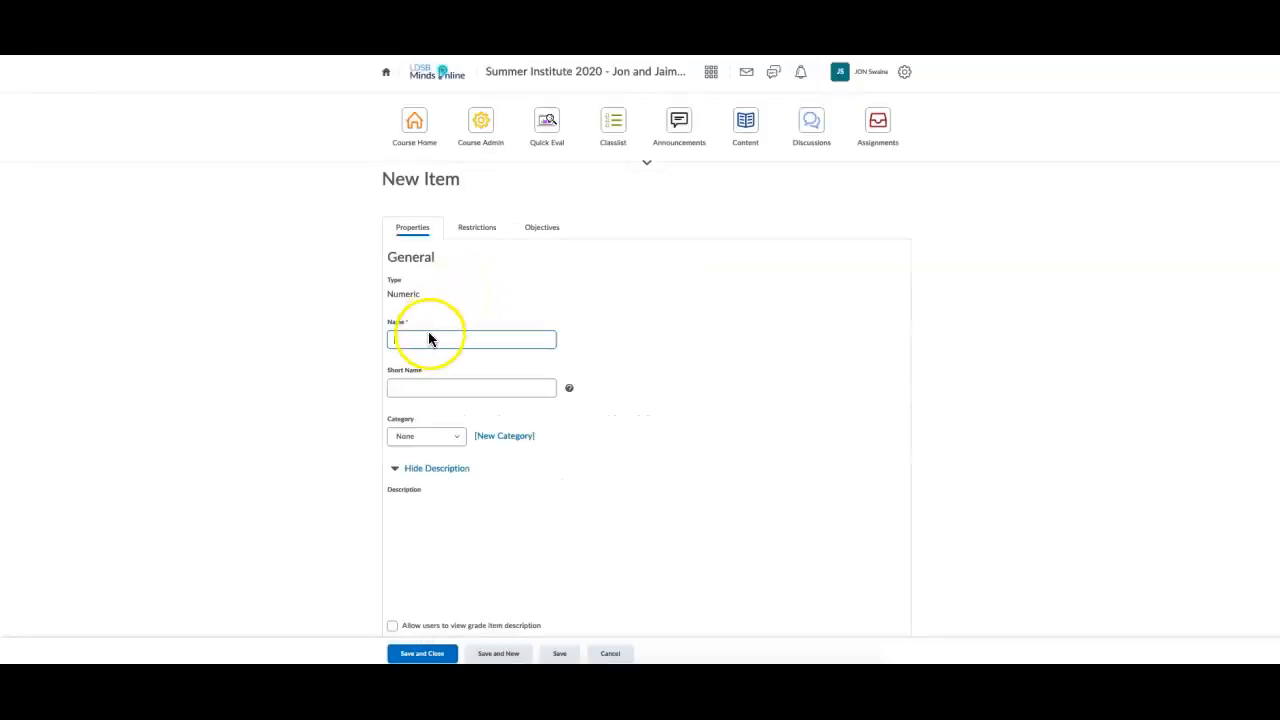
text(Summative Test - Unit 2)
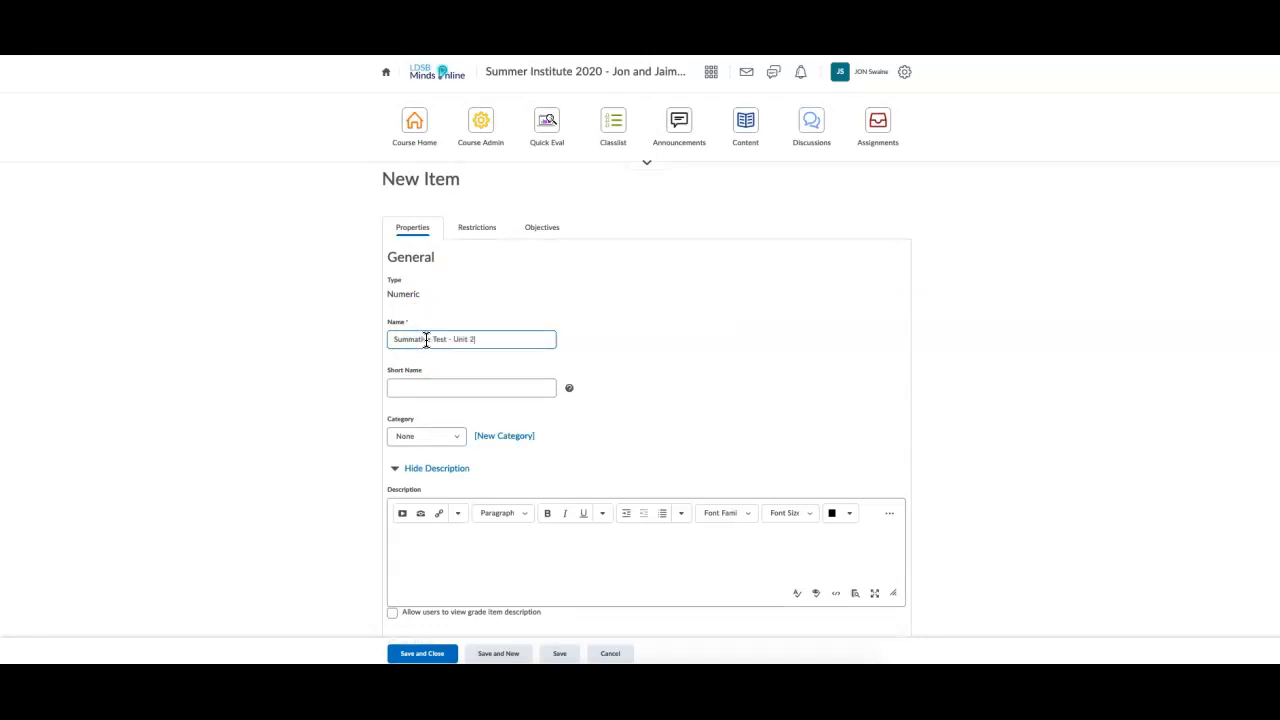
key(Tab)
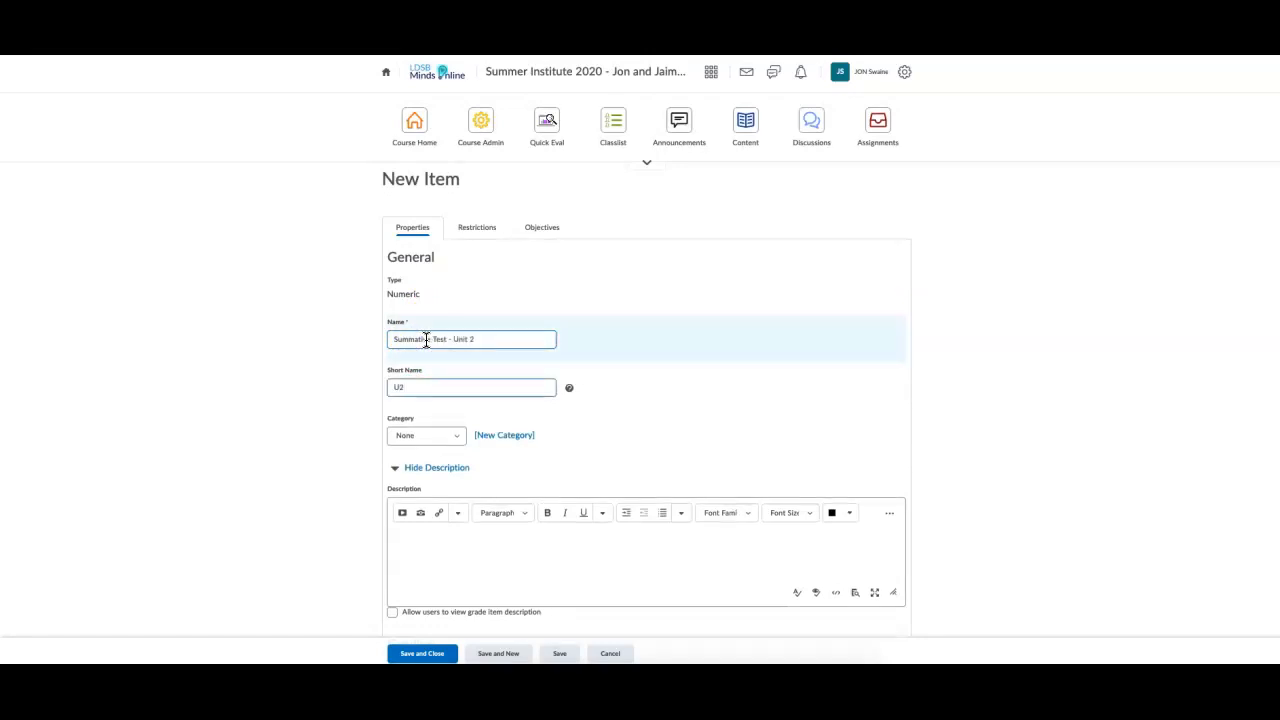
click(451, 435)
click(440, 445)
Set the Unit 2 test's maximum points to 53 and save the grade item.
scroll(785, 450, down, 3)
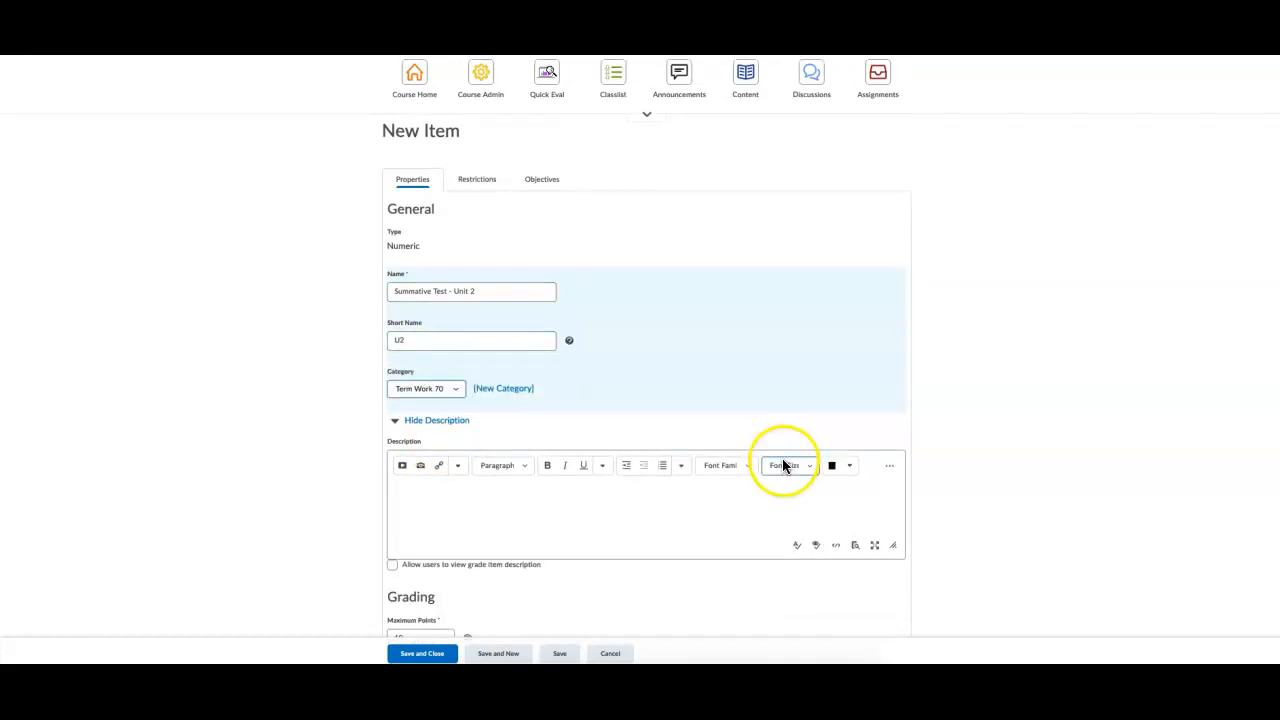
scroll(466, 375, down, 2)
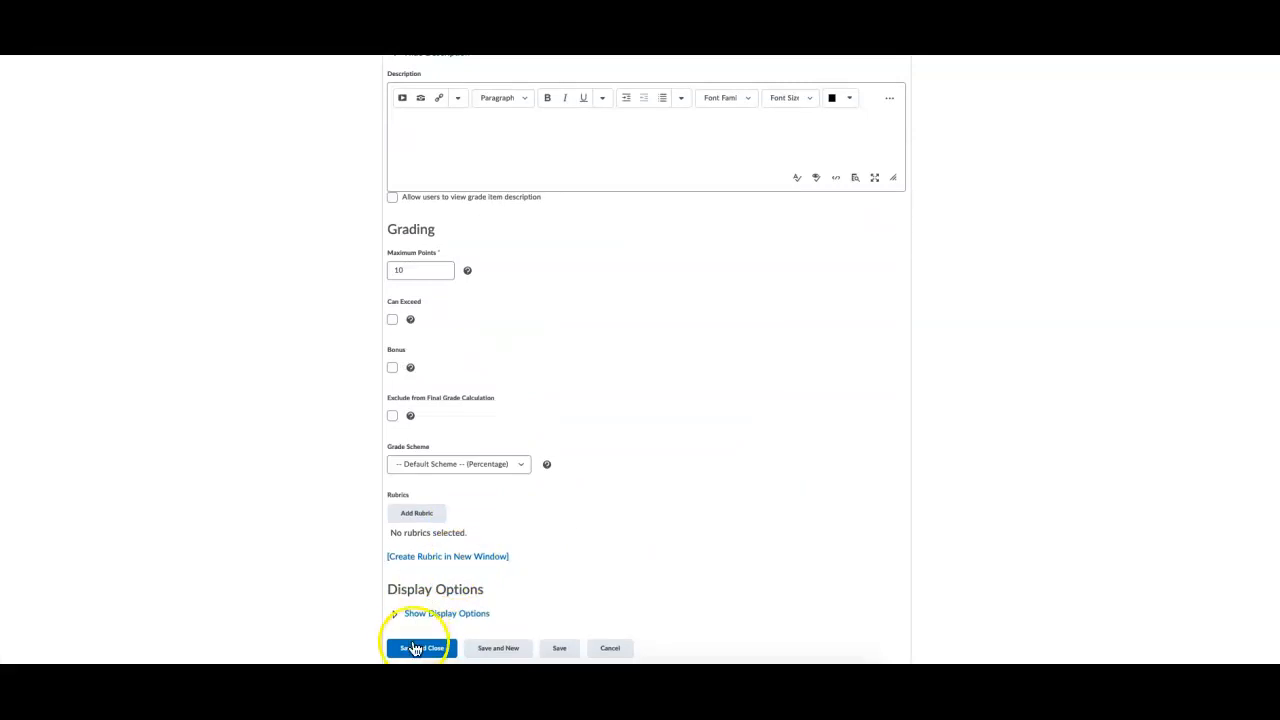
click(420, 268)
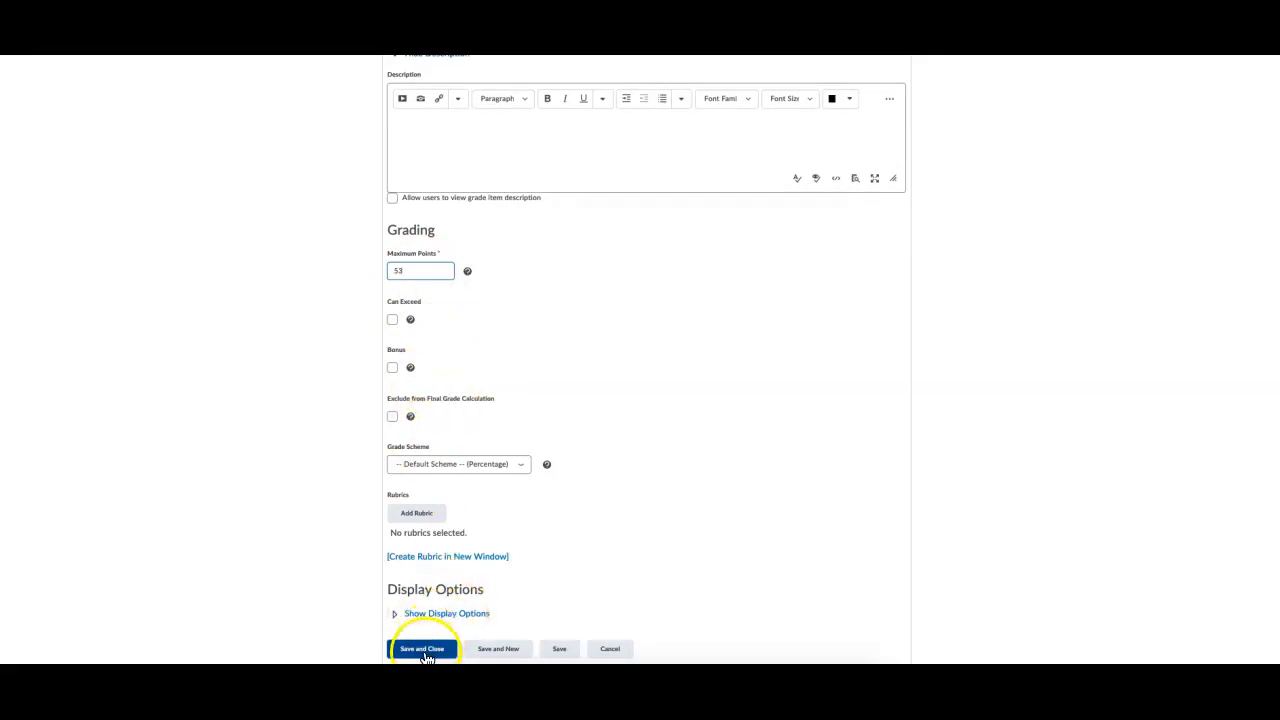
click(422, 649)
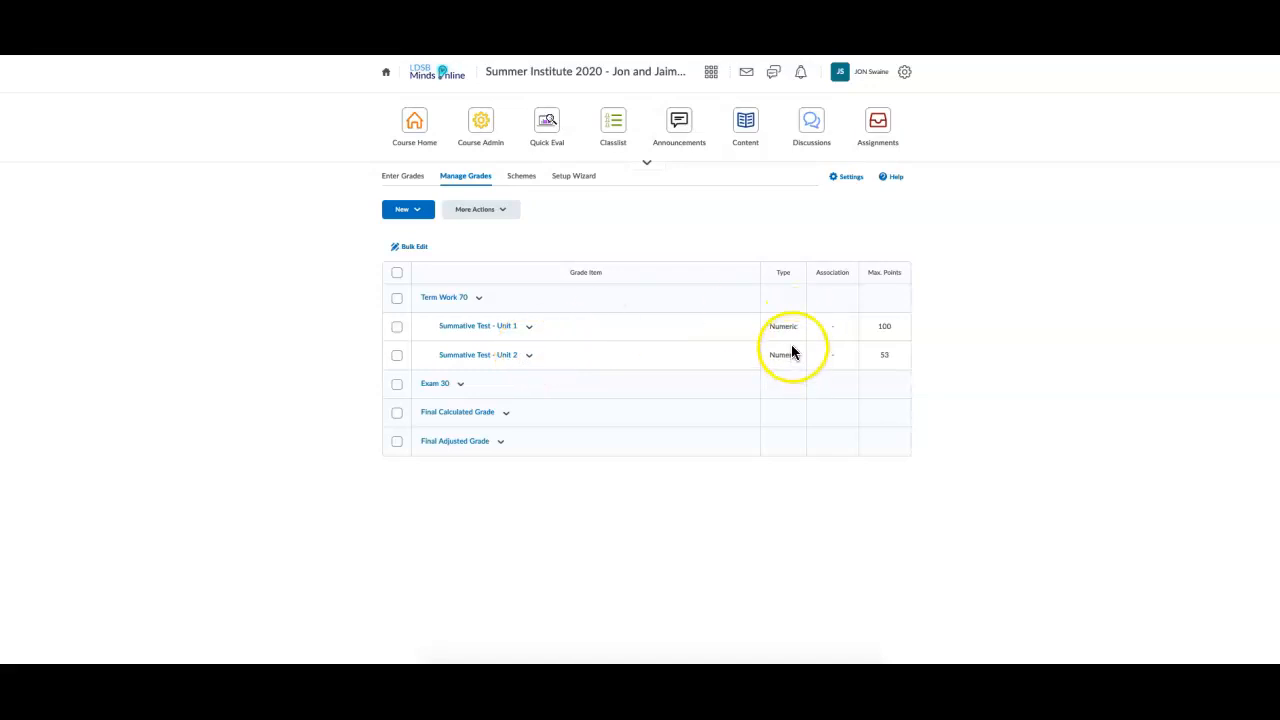
Start a Selectbox grade item named "Summative Project - Unit 3", short name "U3", in the Term Work 70 category.
click(410, 212)
click(412, 240)
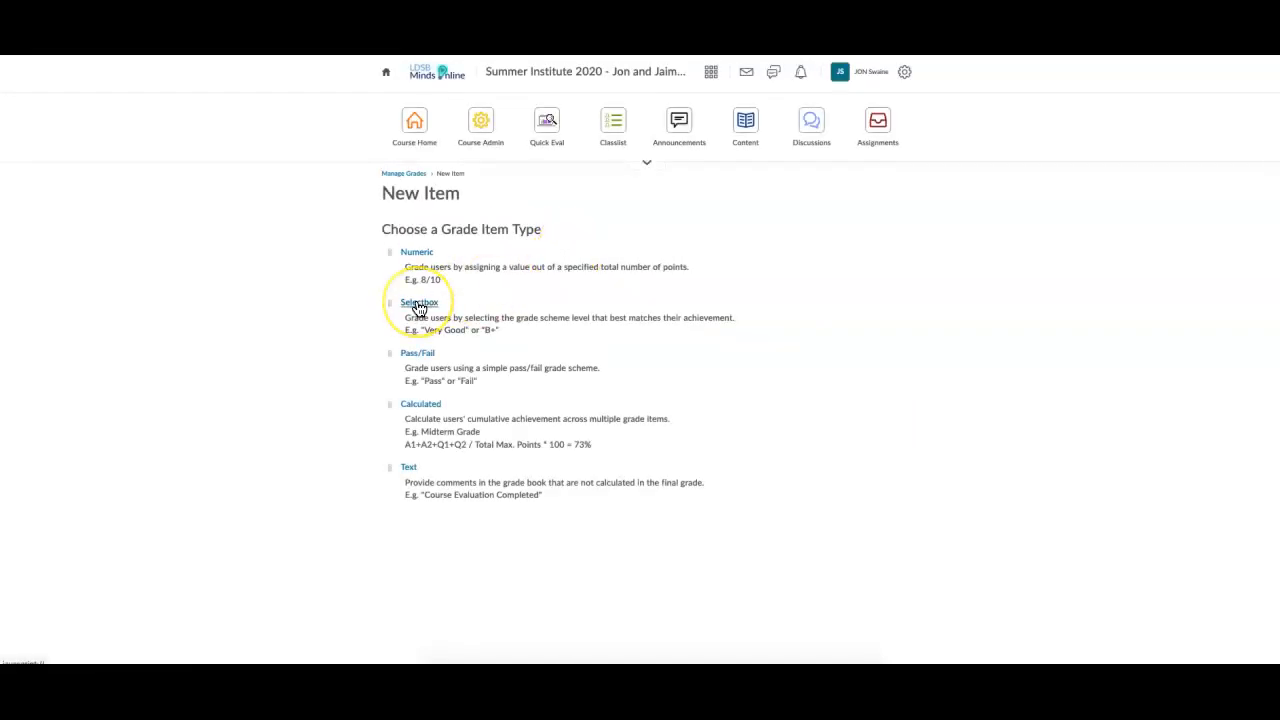
click(418, 304)
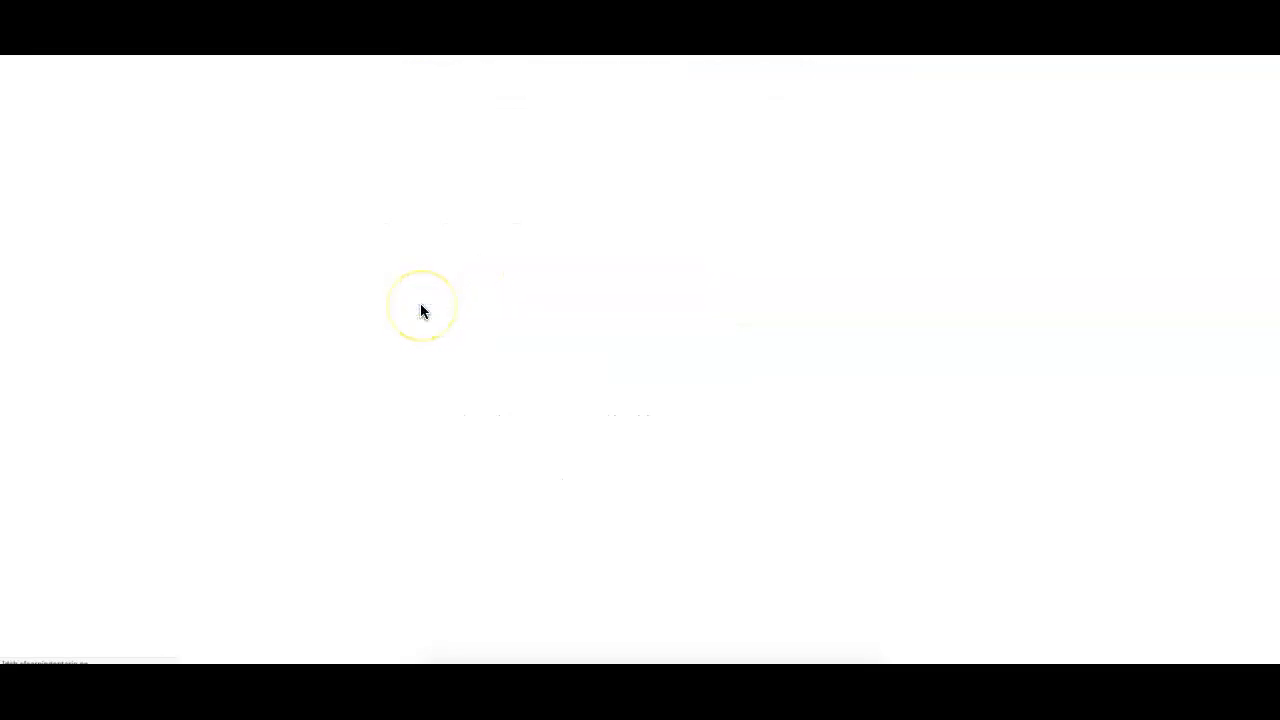
click(428, 344)
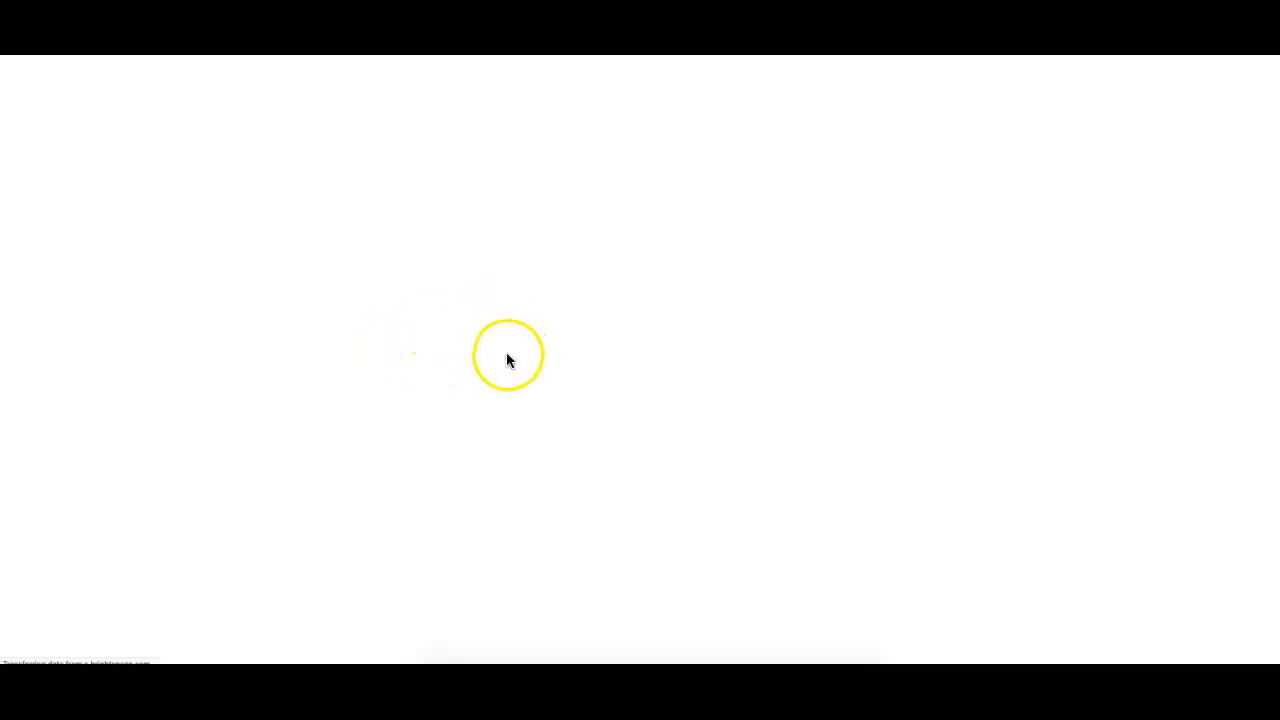
click(477, 338)
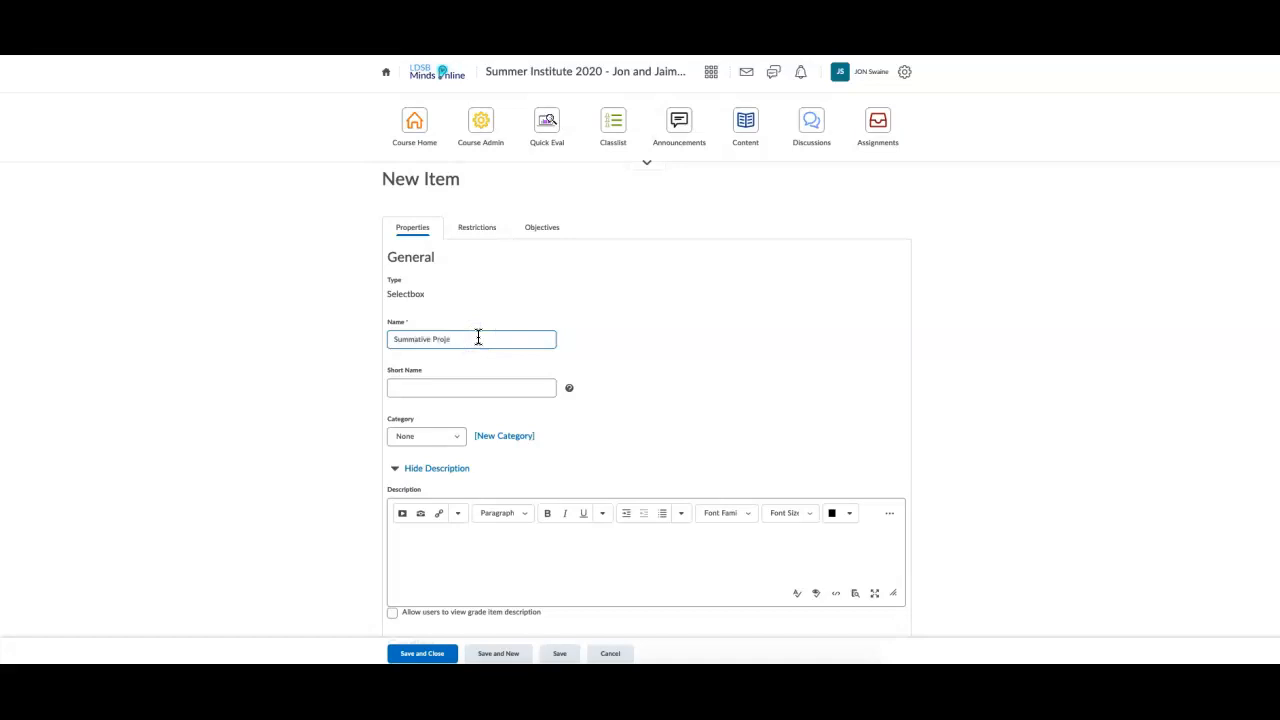
key(Tab)
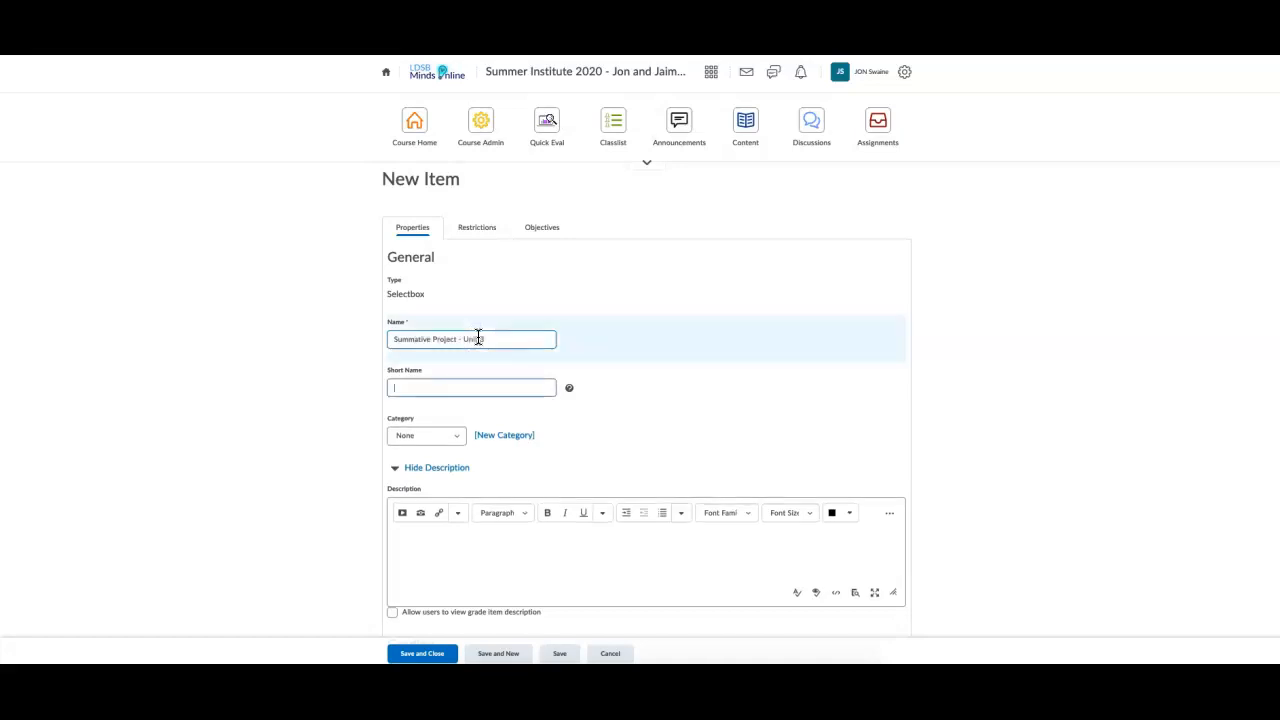
click(420, 437)
click(431, 447)
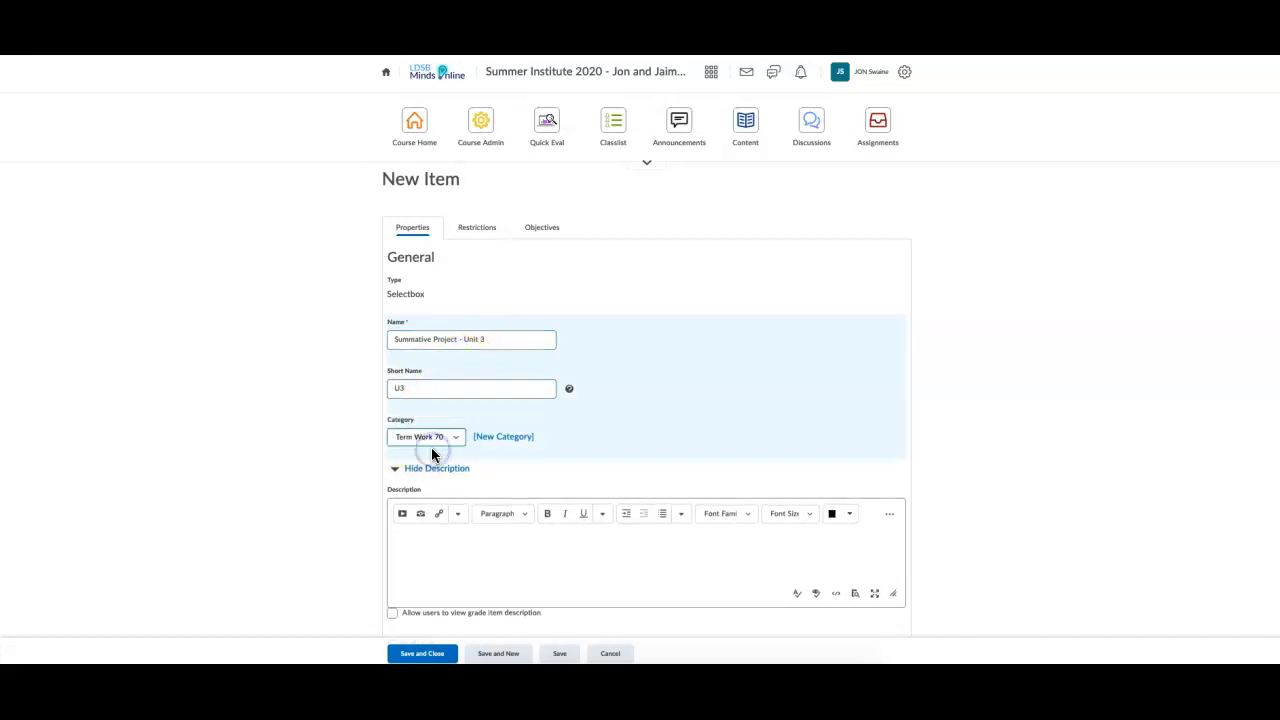
Set the Unit 3 project's maximum points to 10 with the "Levels +/- 13 Levels" grade scheme and save the grade item.
scroll(431, 447, down, 4)
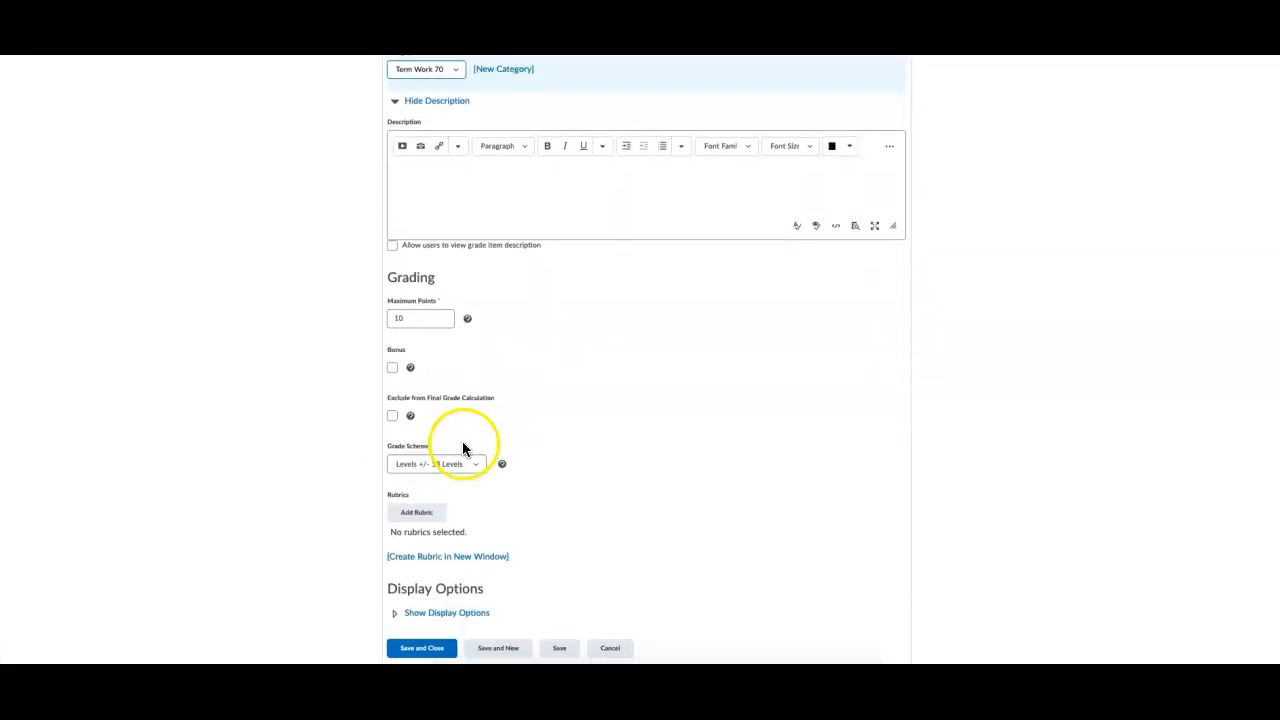
click(402, 318)
text(10)
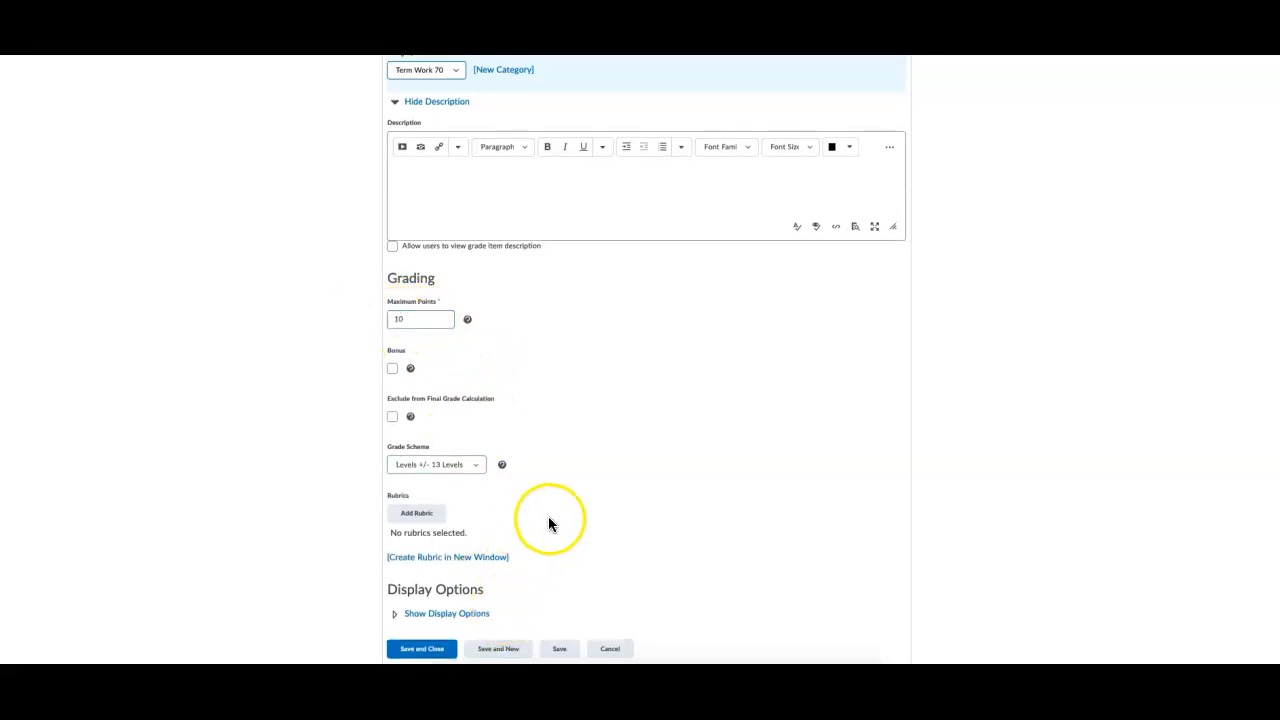
click(440, 466)
click(529, 417)
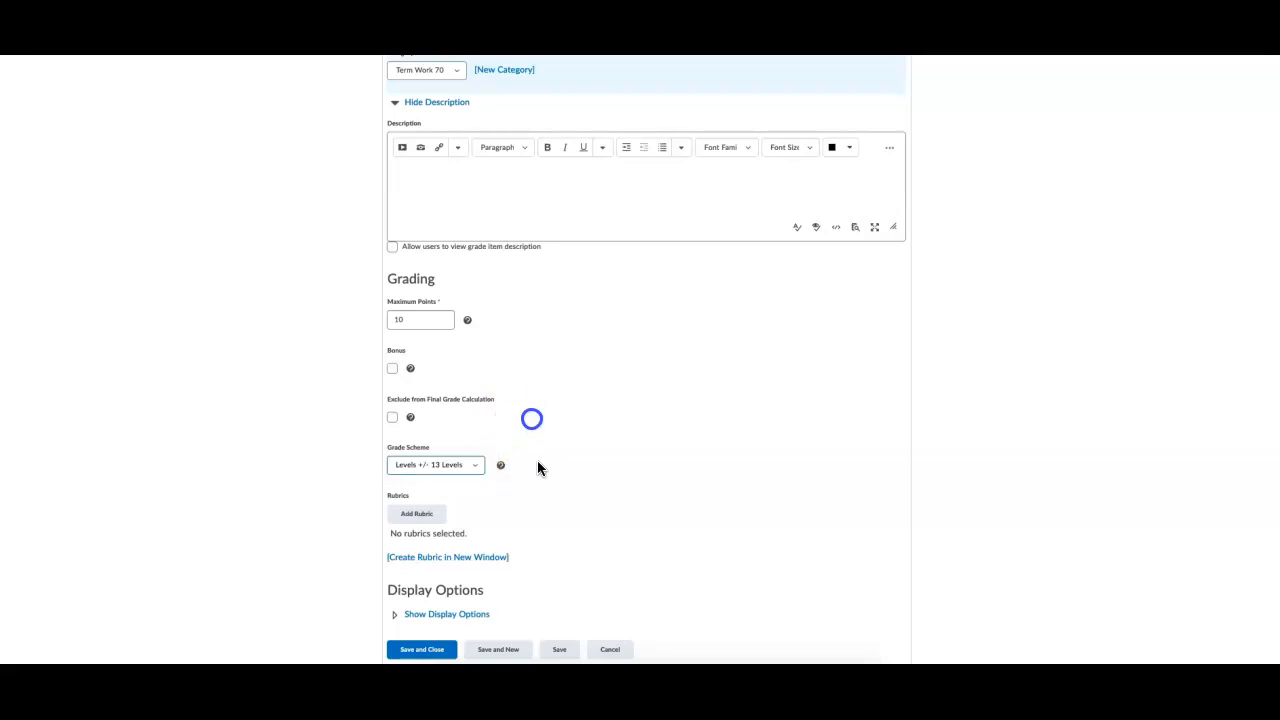
click(420, 650)
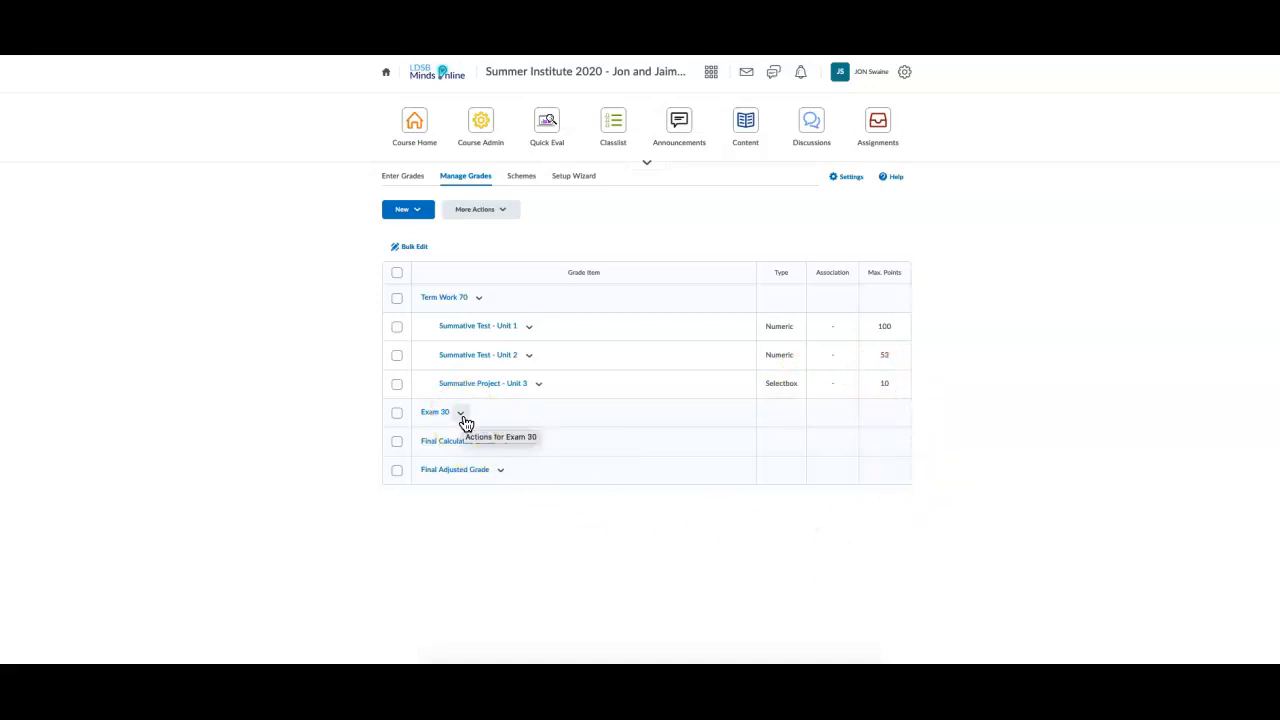
Start a Numeric grade item named "Final Exam", short name "EX", in the Exam 30 category.
click(418, 209)
click(412, 242)
click(415, 252)
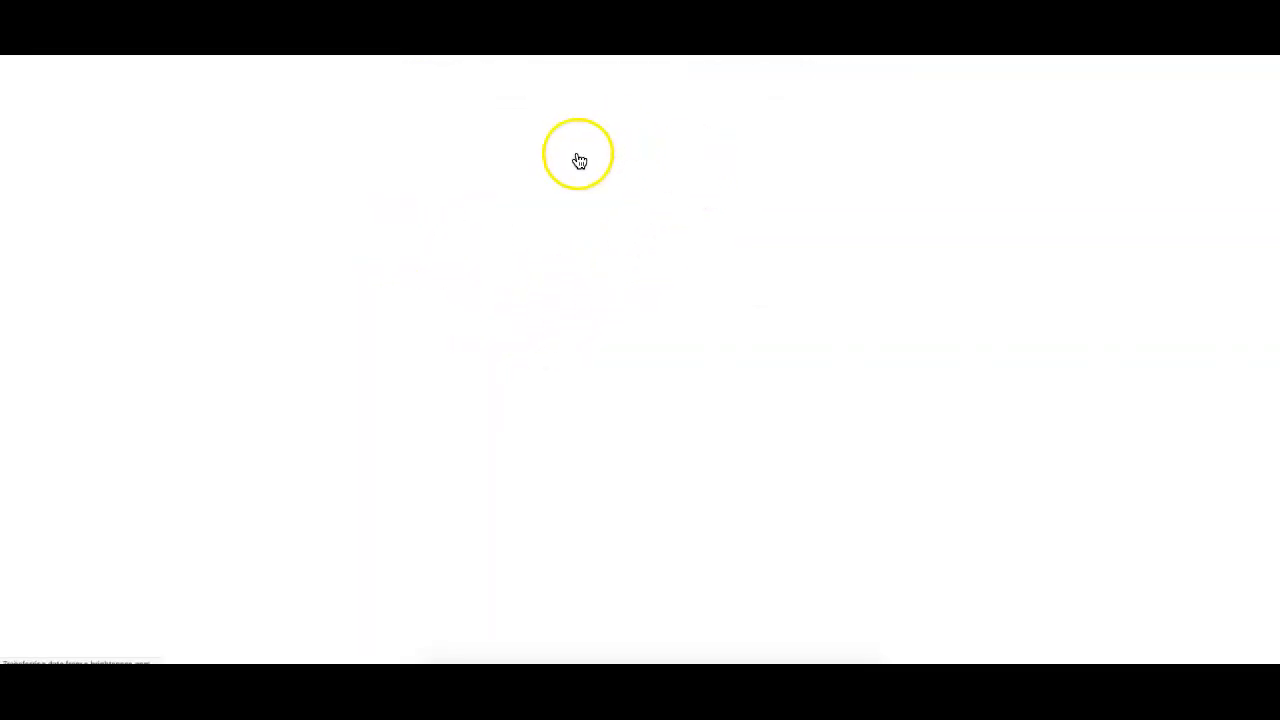
click(474, 340)
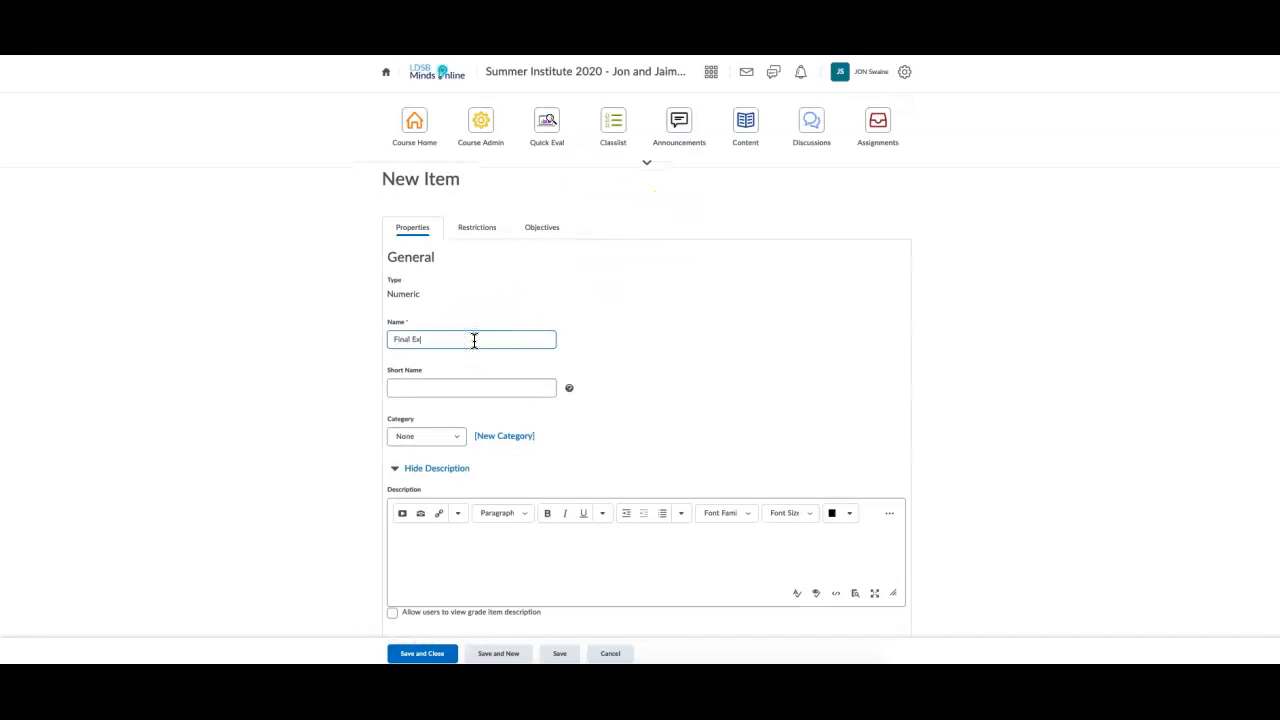
key(Tab)
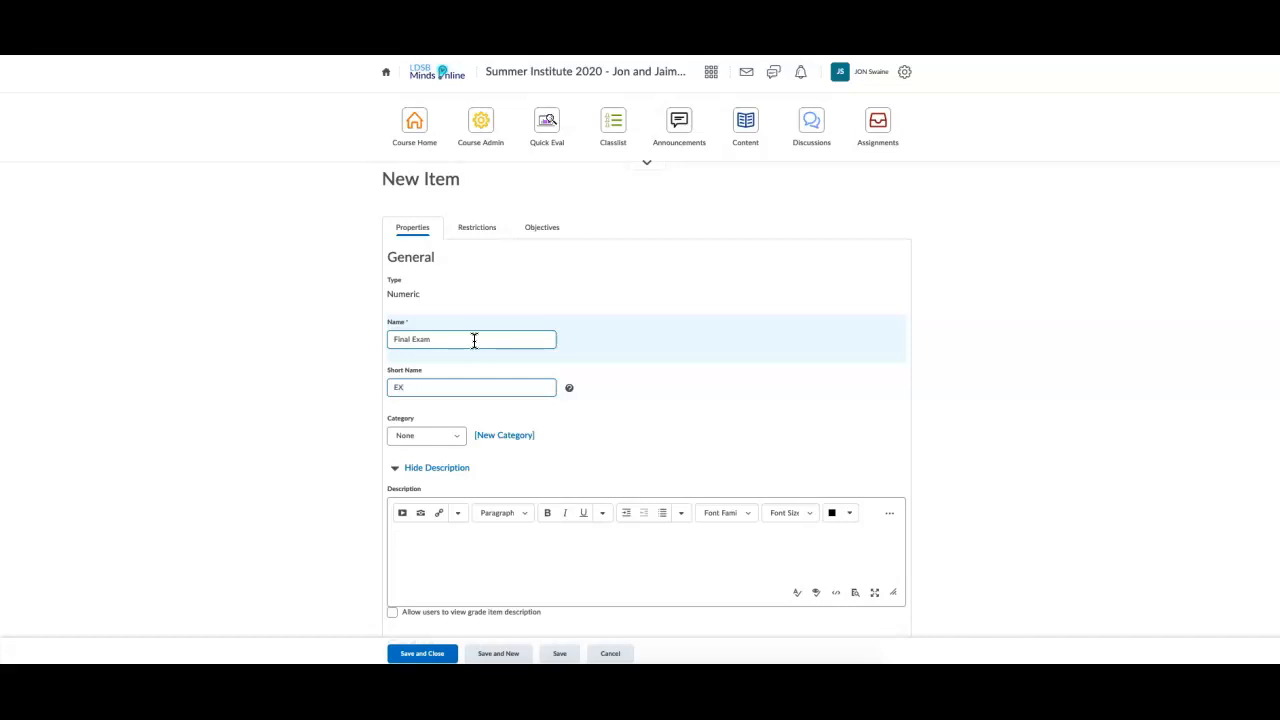
click(428, 437)
click(439, 453)
Set the Final Exam's maximum points to 110 and save the grade item.
scroll(474, 540, down, 3)
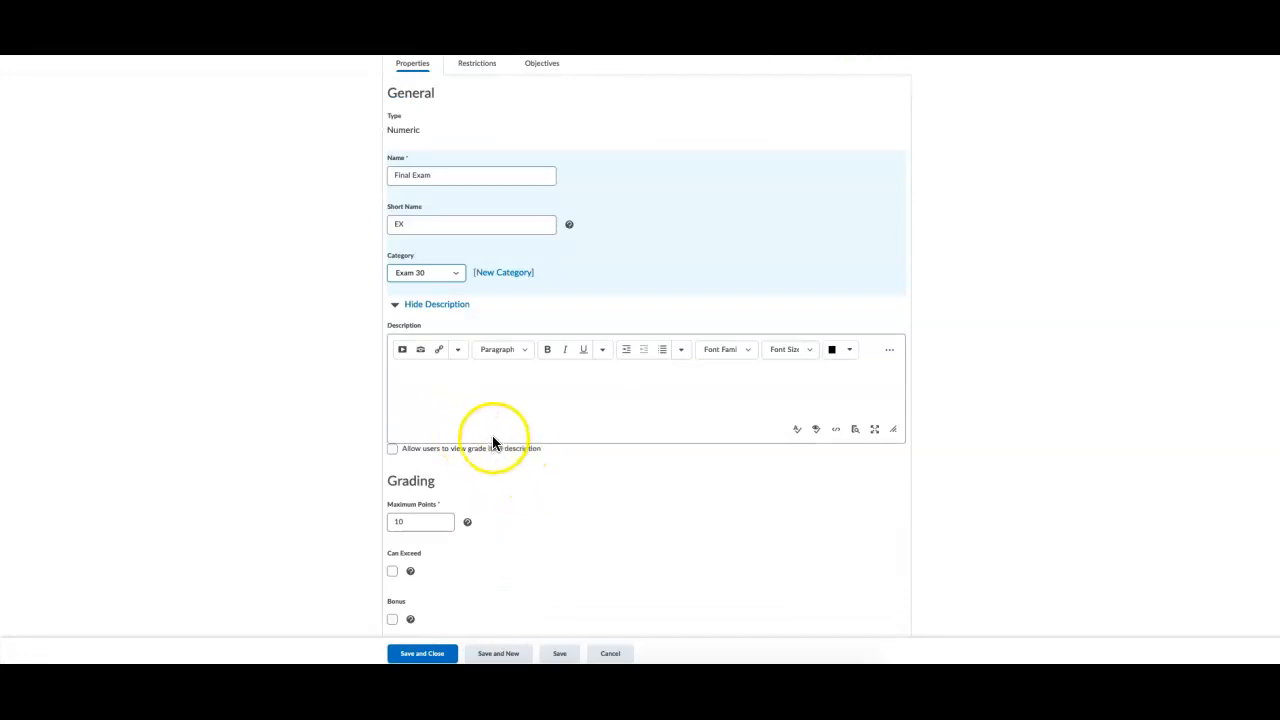
scroll(451, 475, down, 1)
click(423, 313)
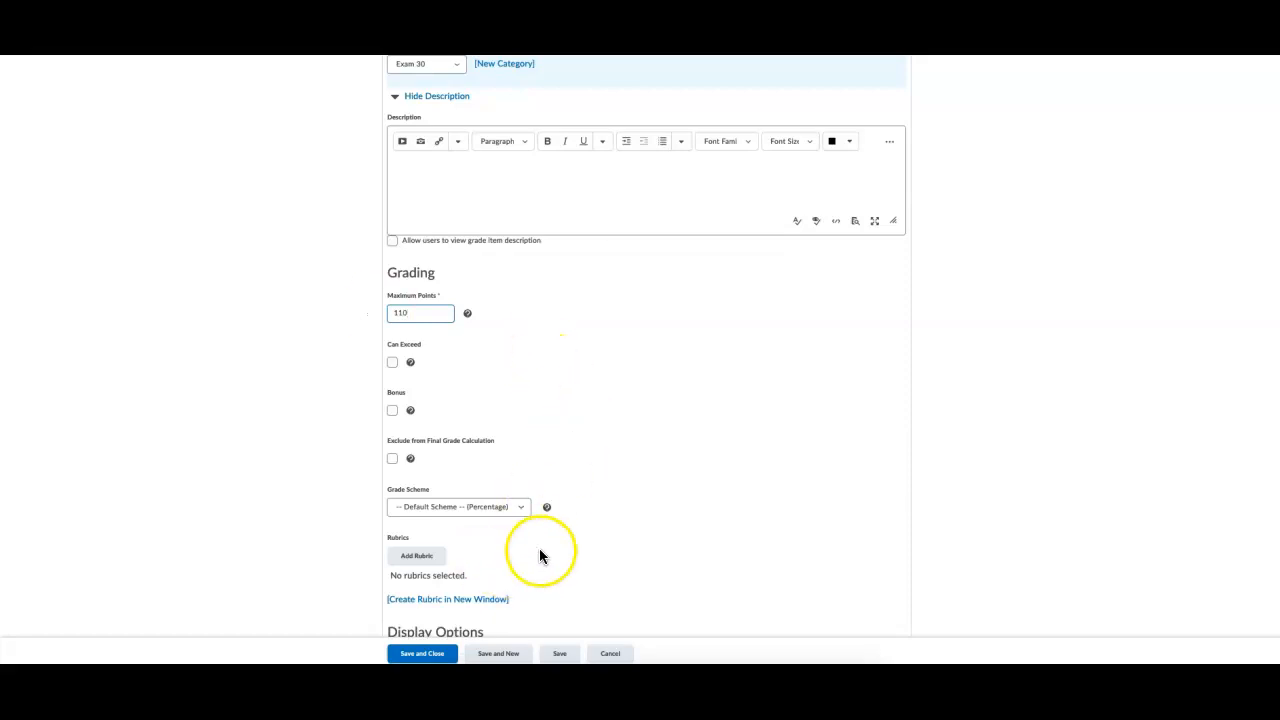
scroll(534, 540, down, 1)
click(422, 647)
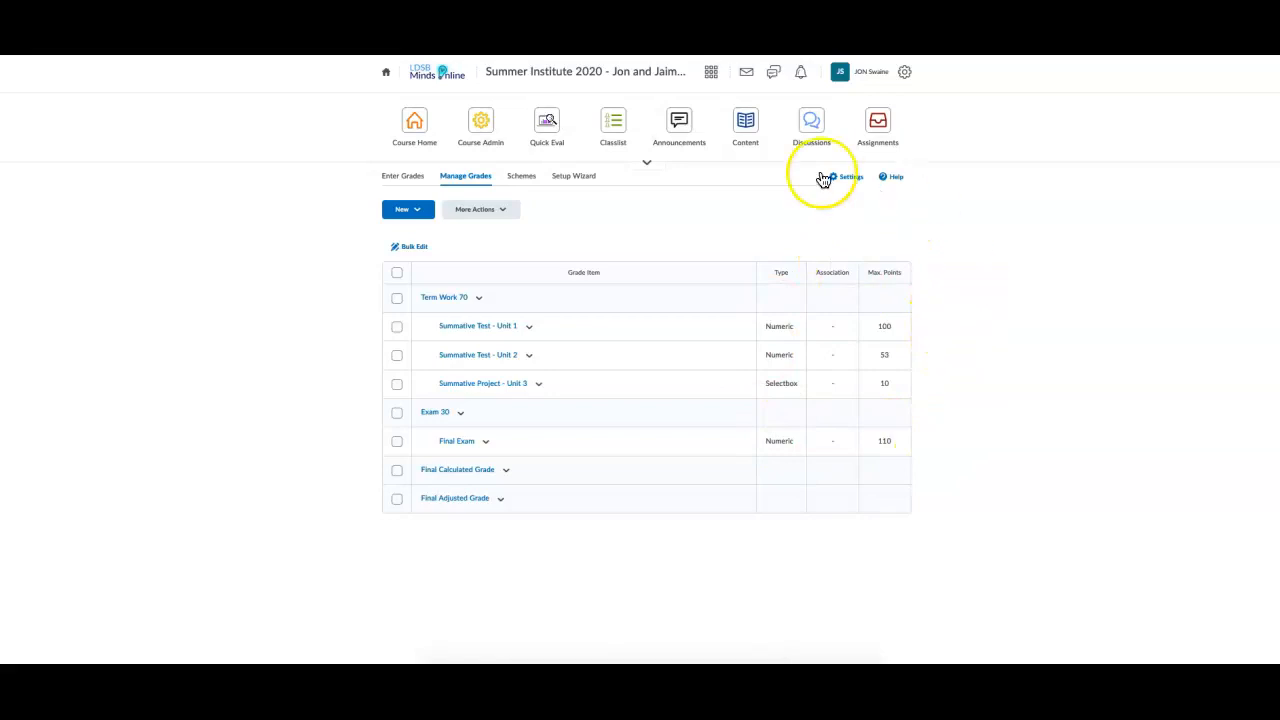
Open the grade entry spreadsheet and examine the U1, U2 and EX score fields and the level choices for U3.
click(390, 180)
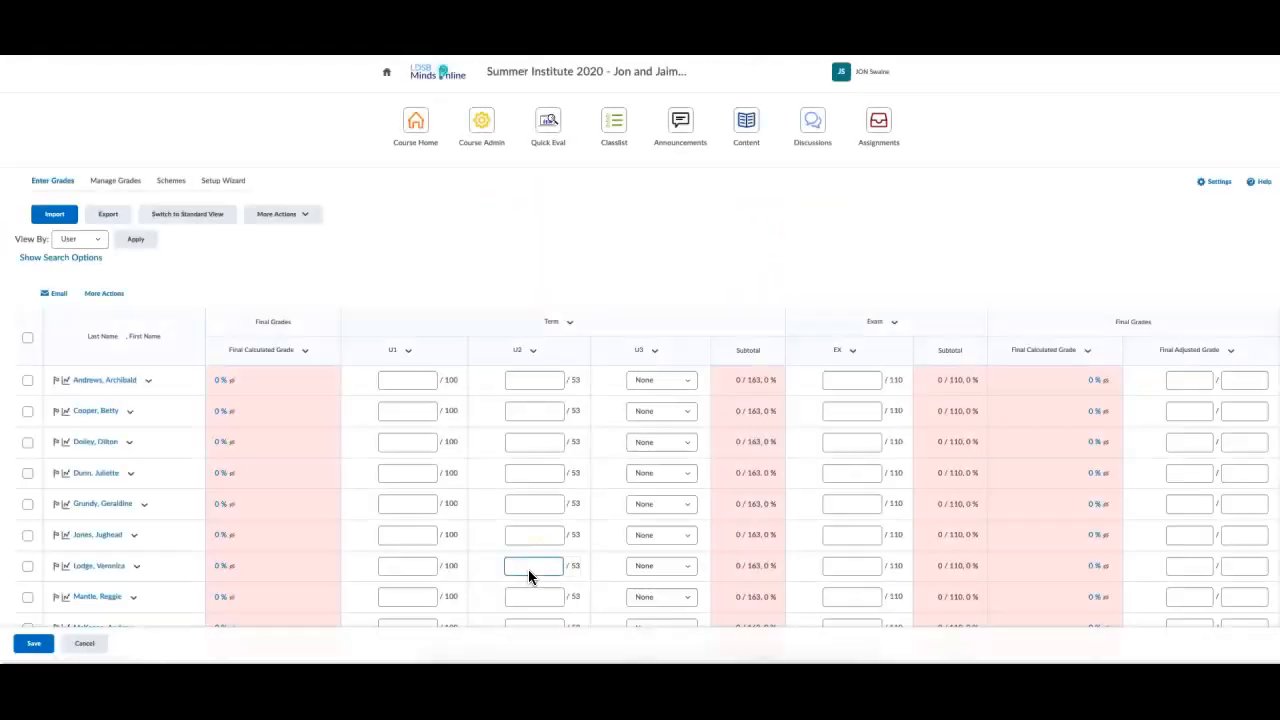
scroll(655, 465, down, 1)
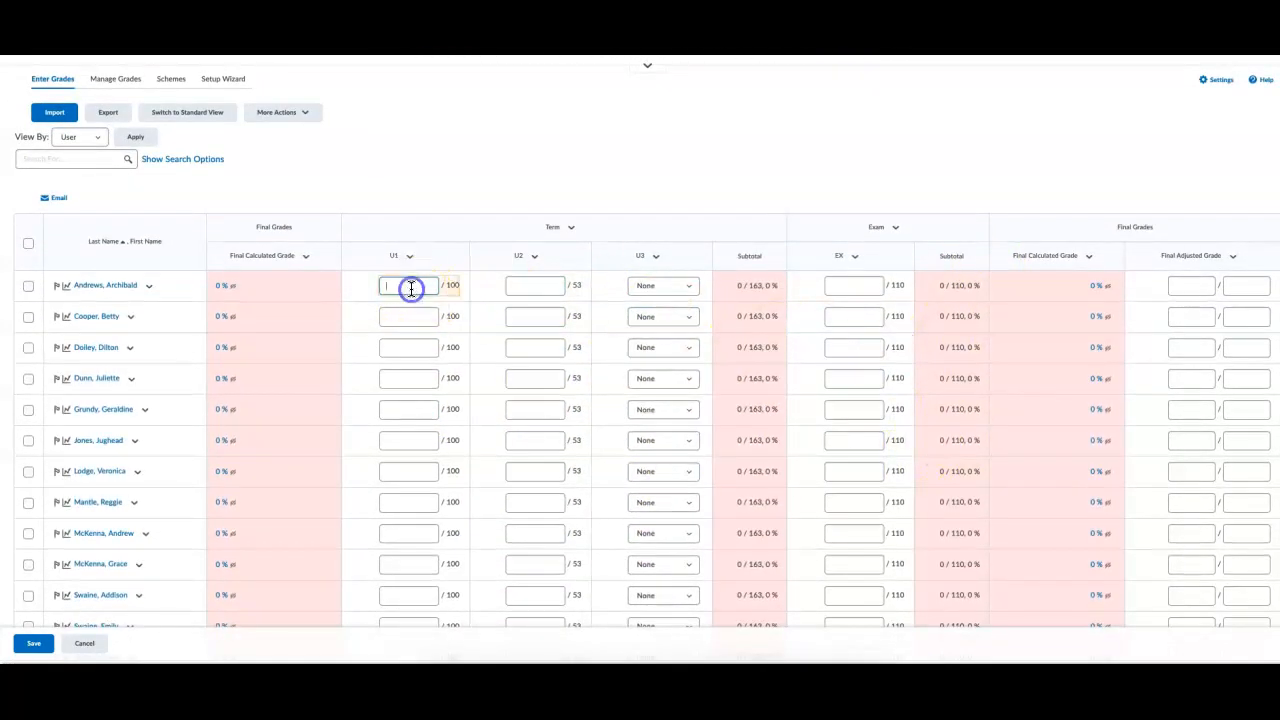
click(415, 347)
click(417, 376)
click(417, 409)
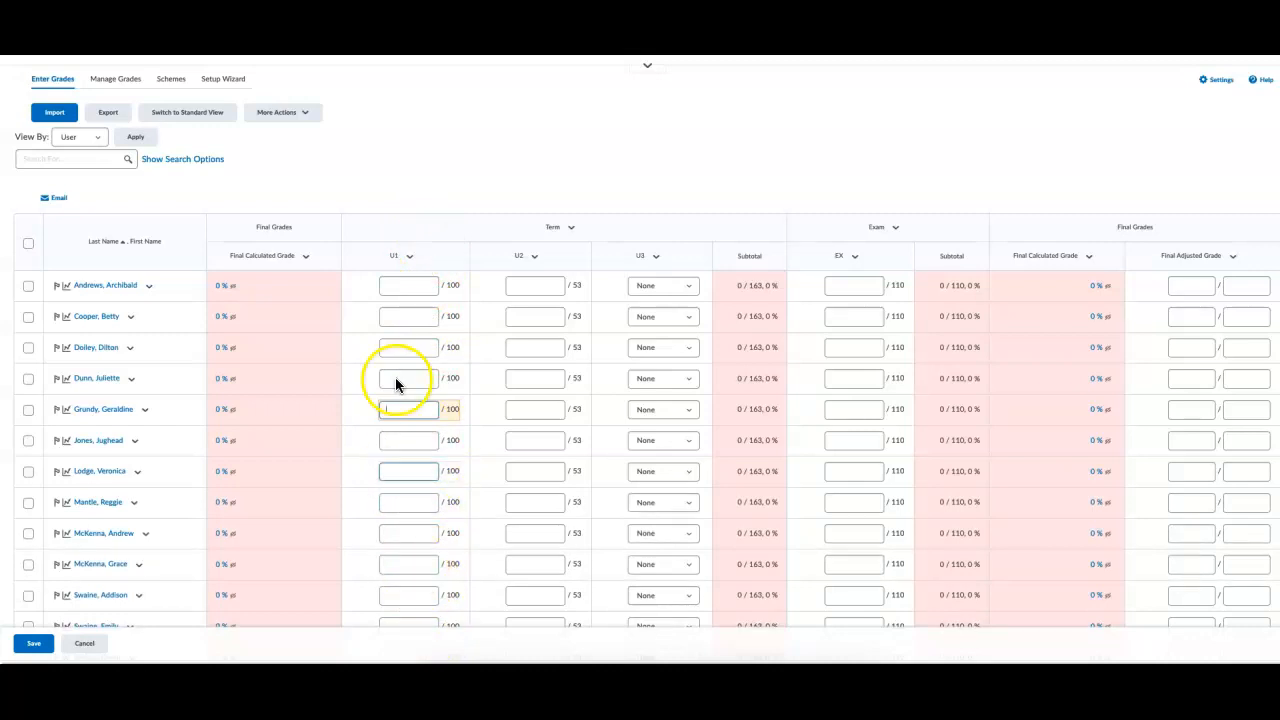
click(536, 531)
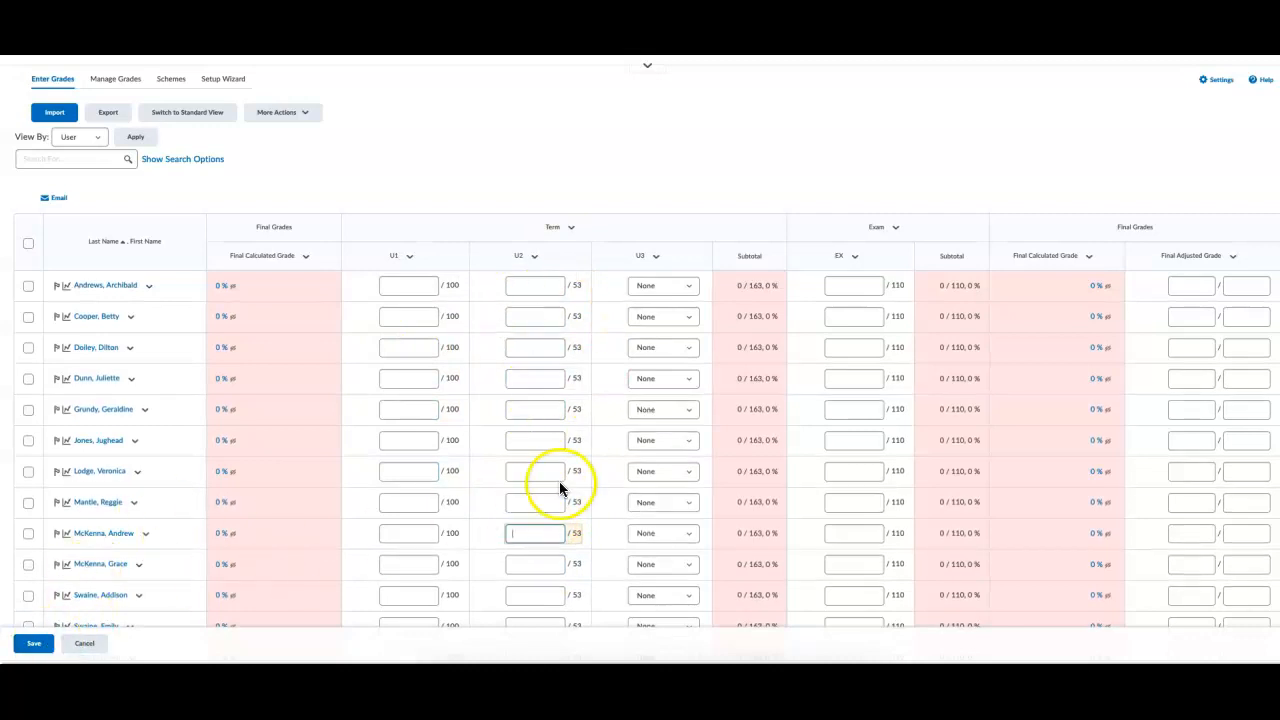
click(672, 409)
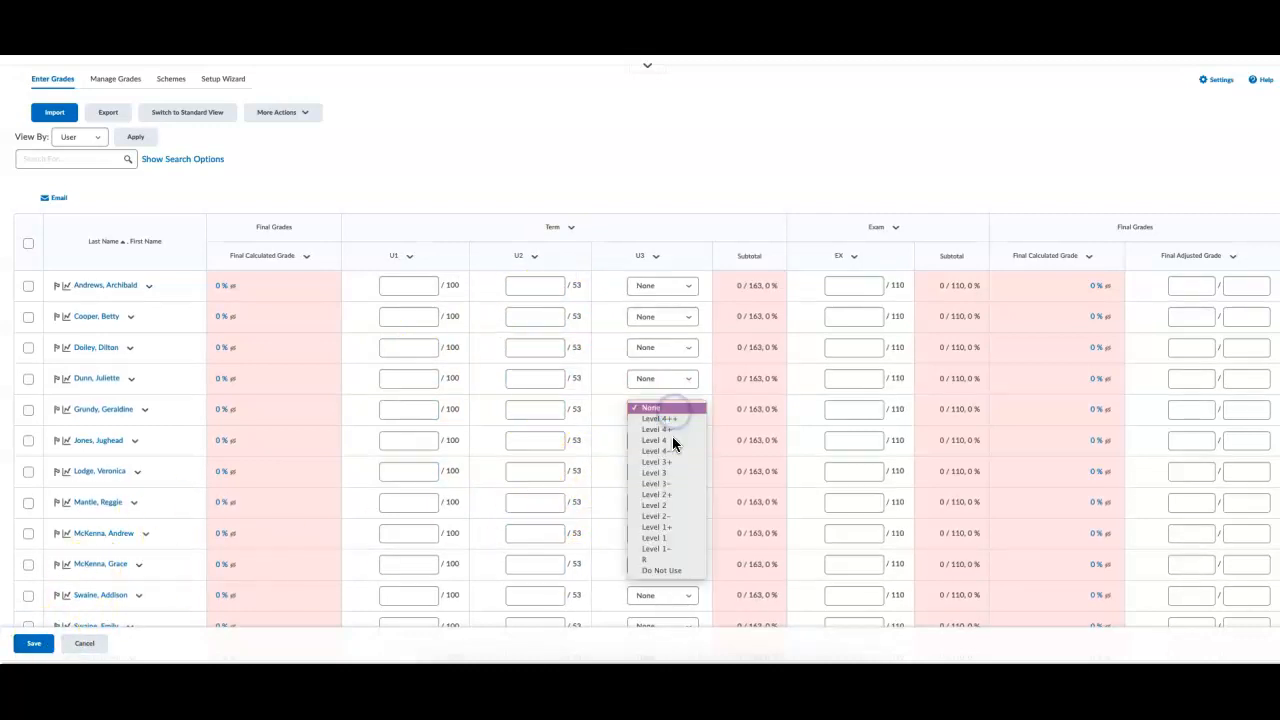
click(683, 383)
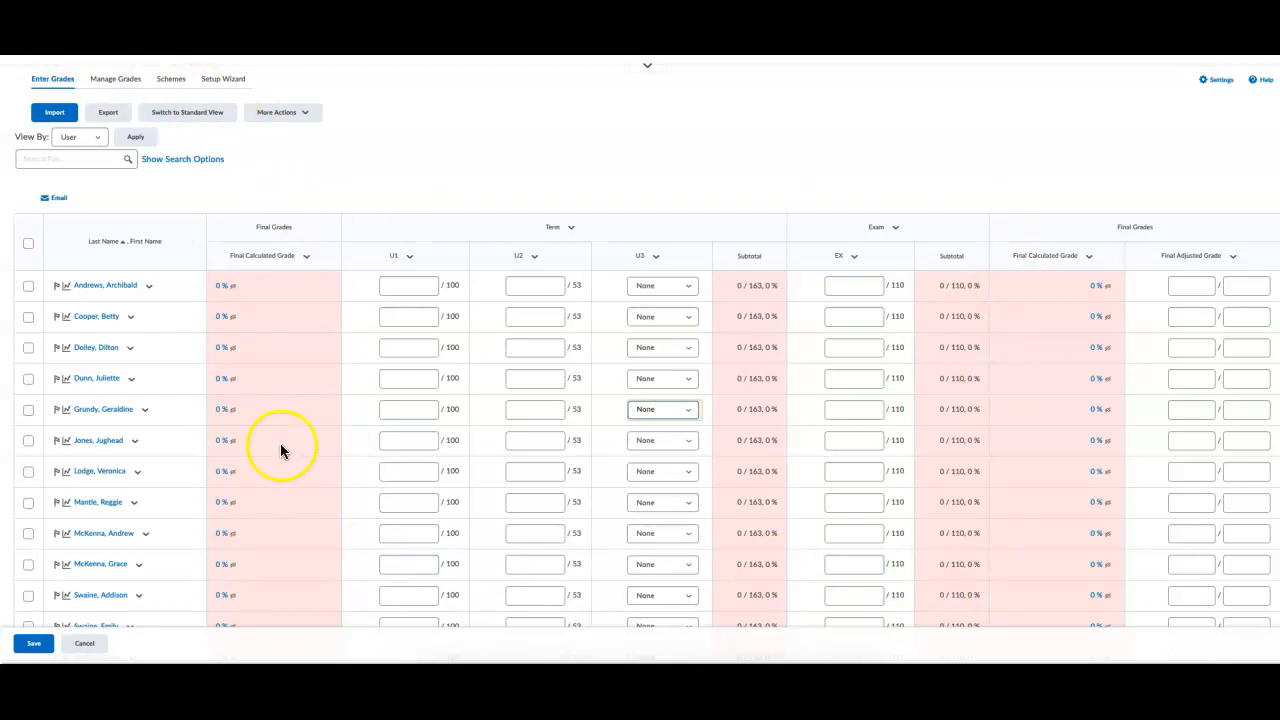
click(66, 647)
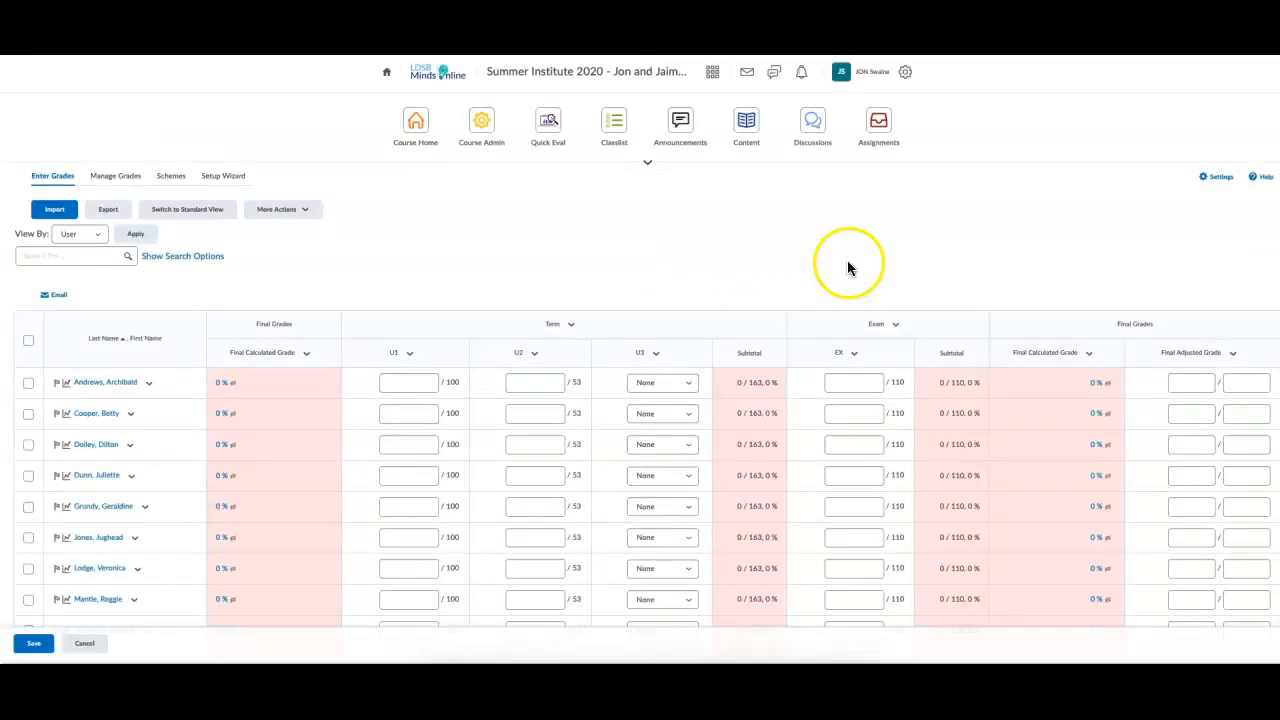
click(836, 382)
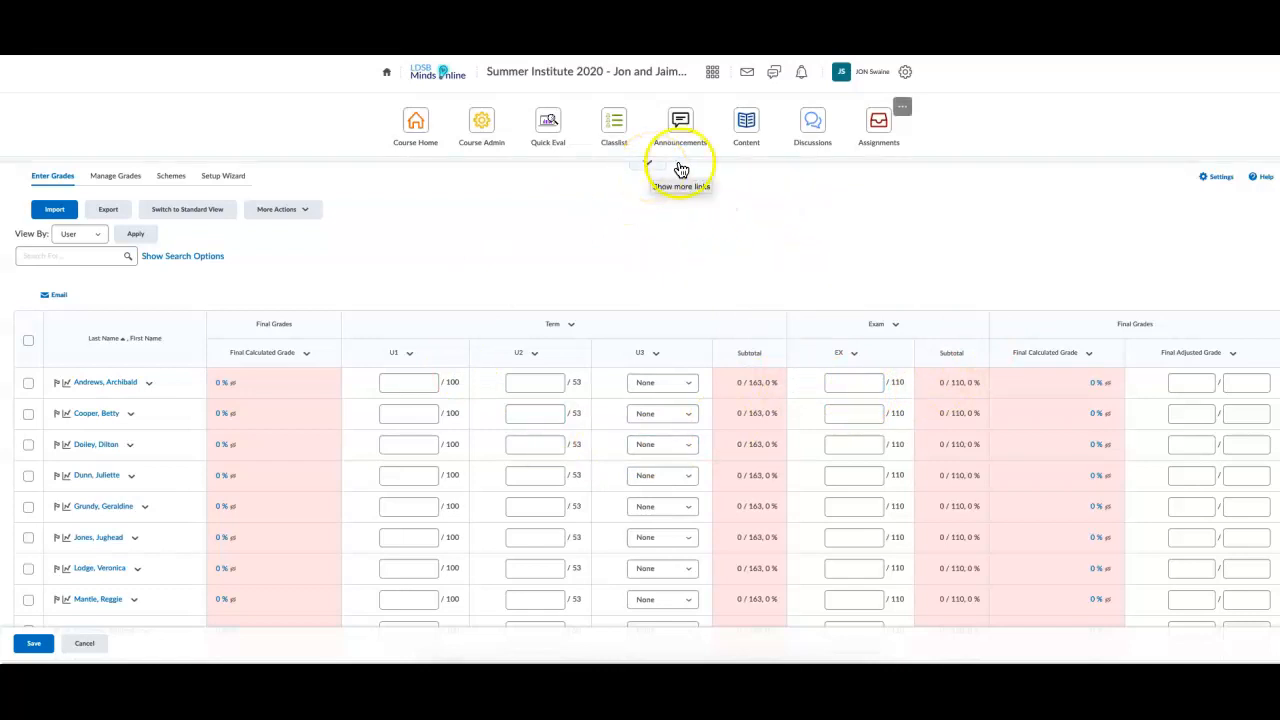
Start a new assignment named "Summative Assignment - Unit 4".
click(890, 146)
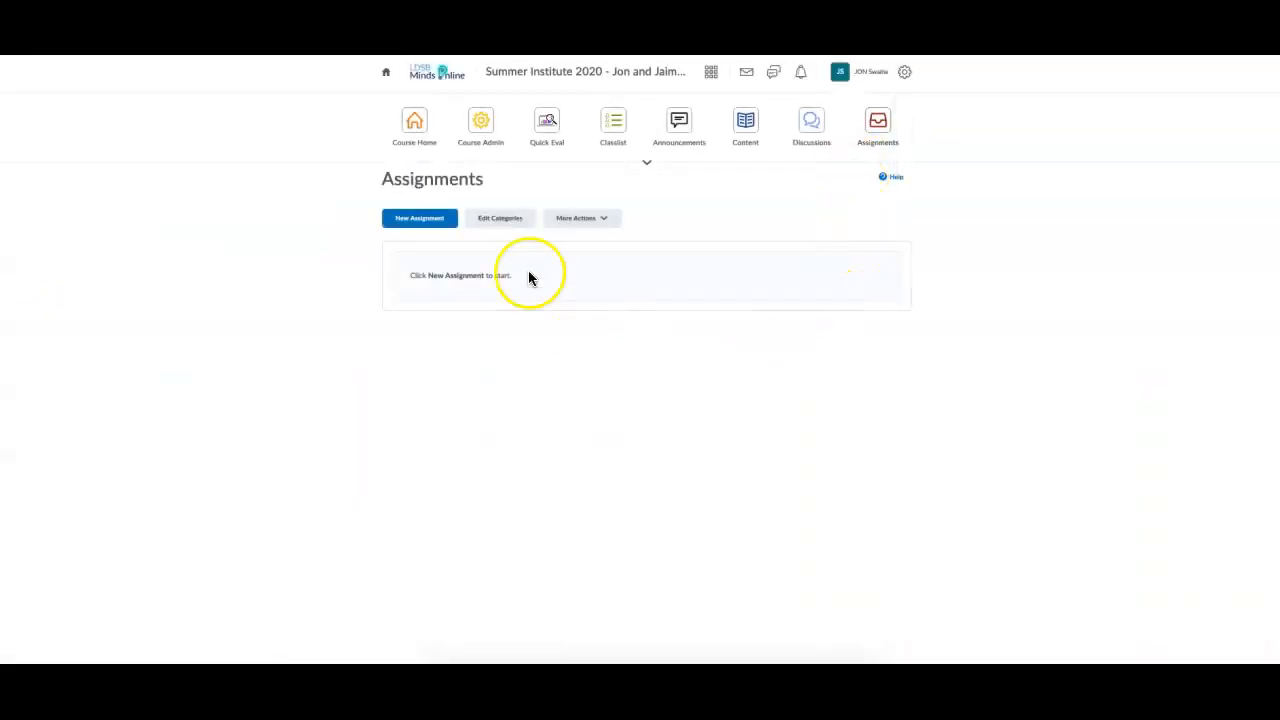
click(436, 224)
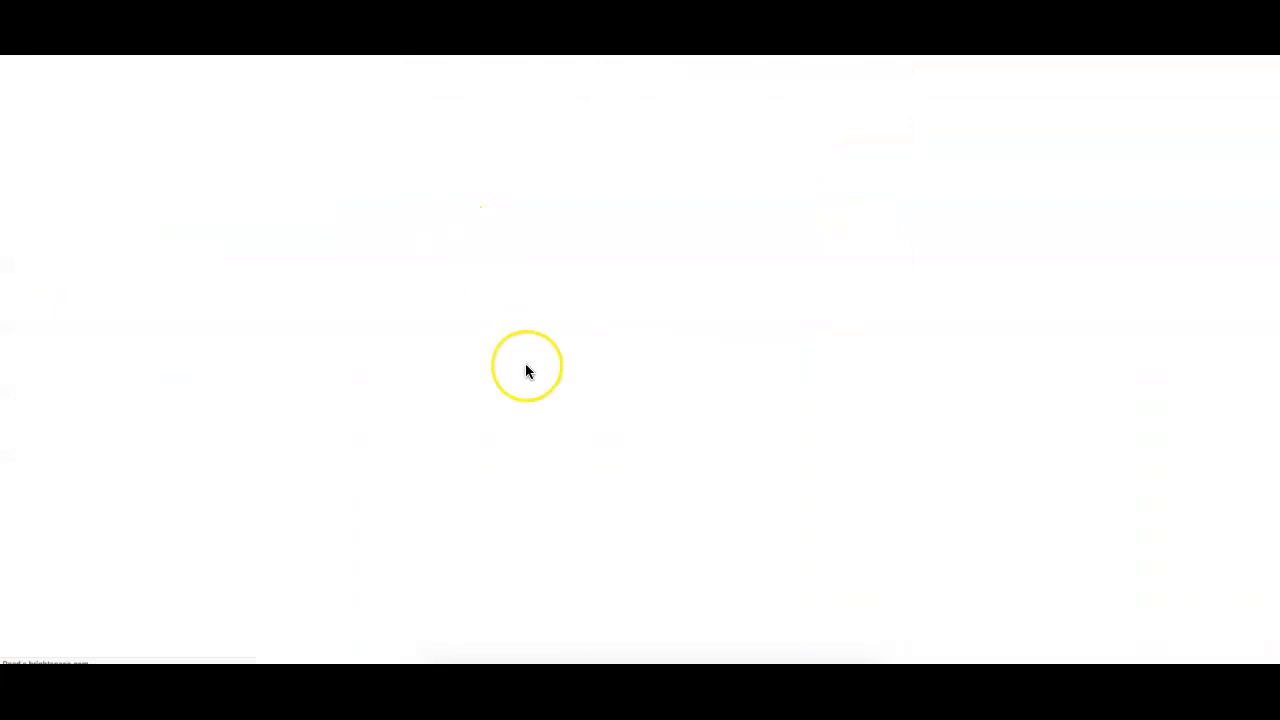
click(441, 278)
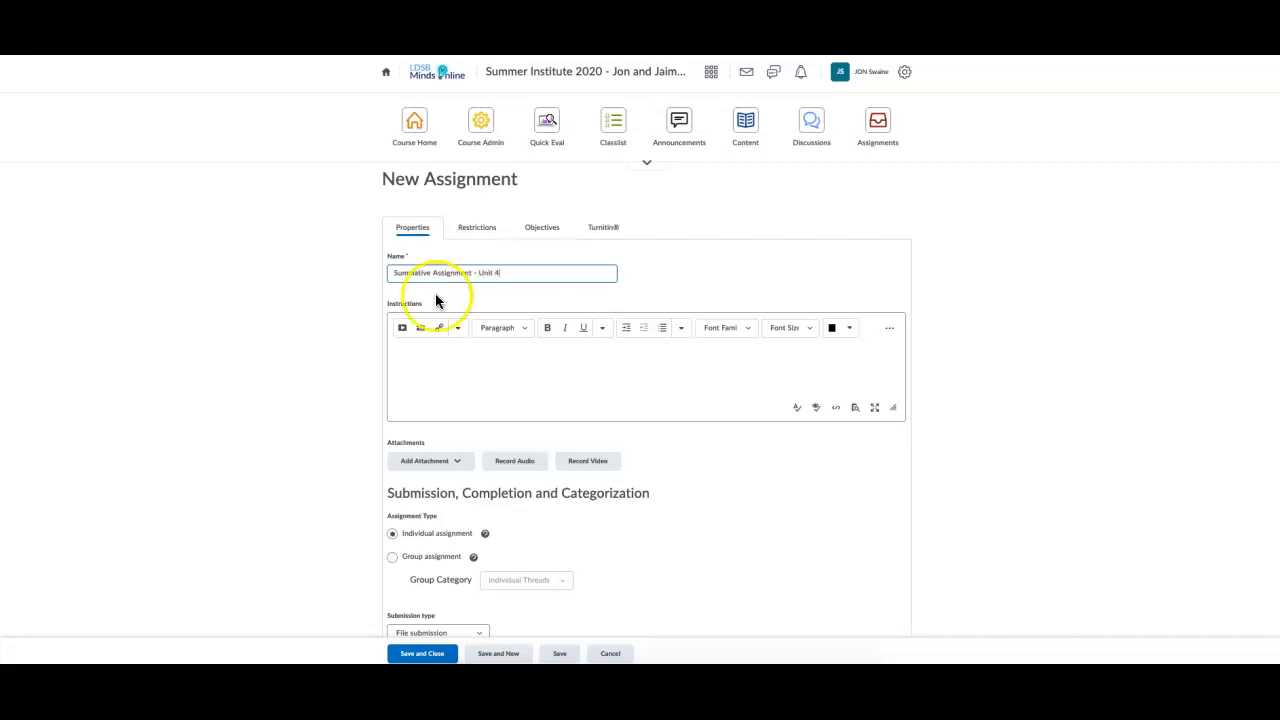
click(497, 371)
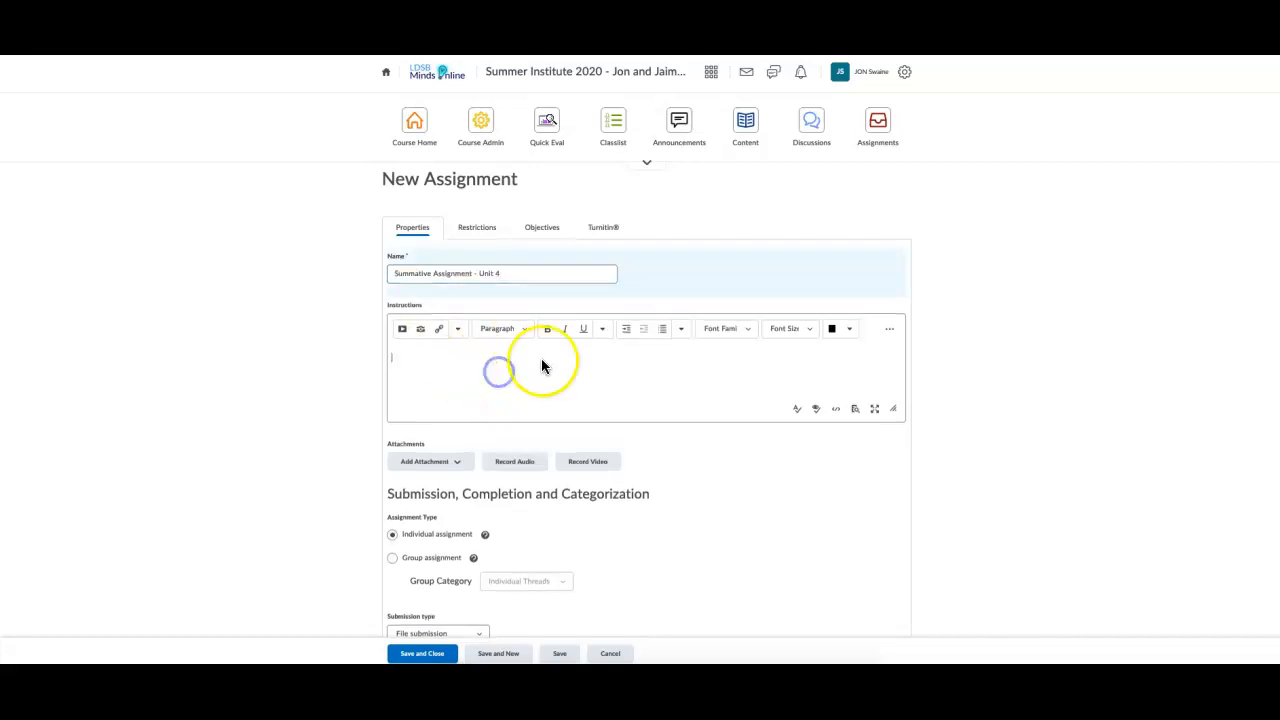
Examine the new assignment's attachment sources, assignment type, submission type choices, file limits and evaluation settings.
click(441, 464)
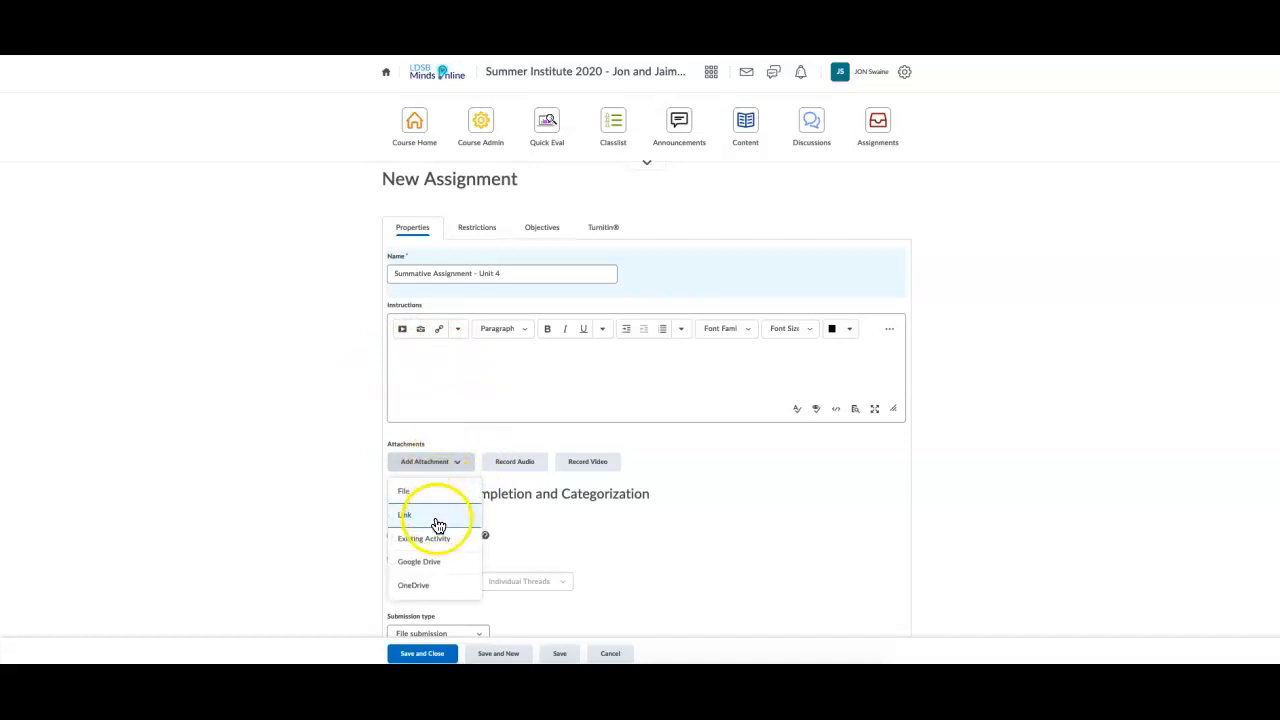
click(366, 527)
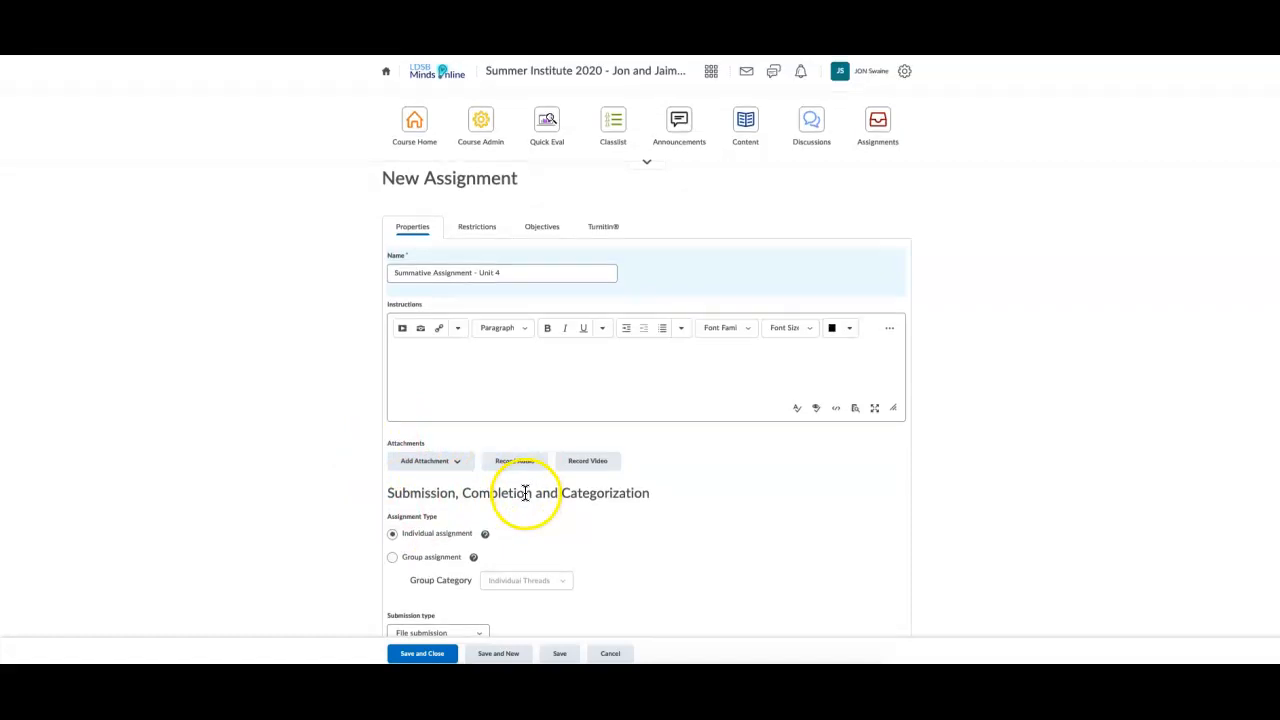
scroll(463, 428, down, 2)
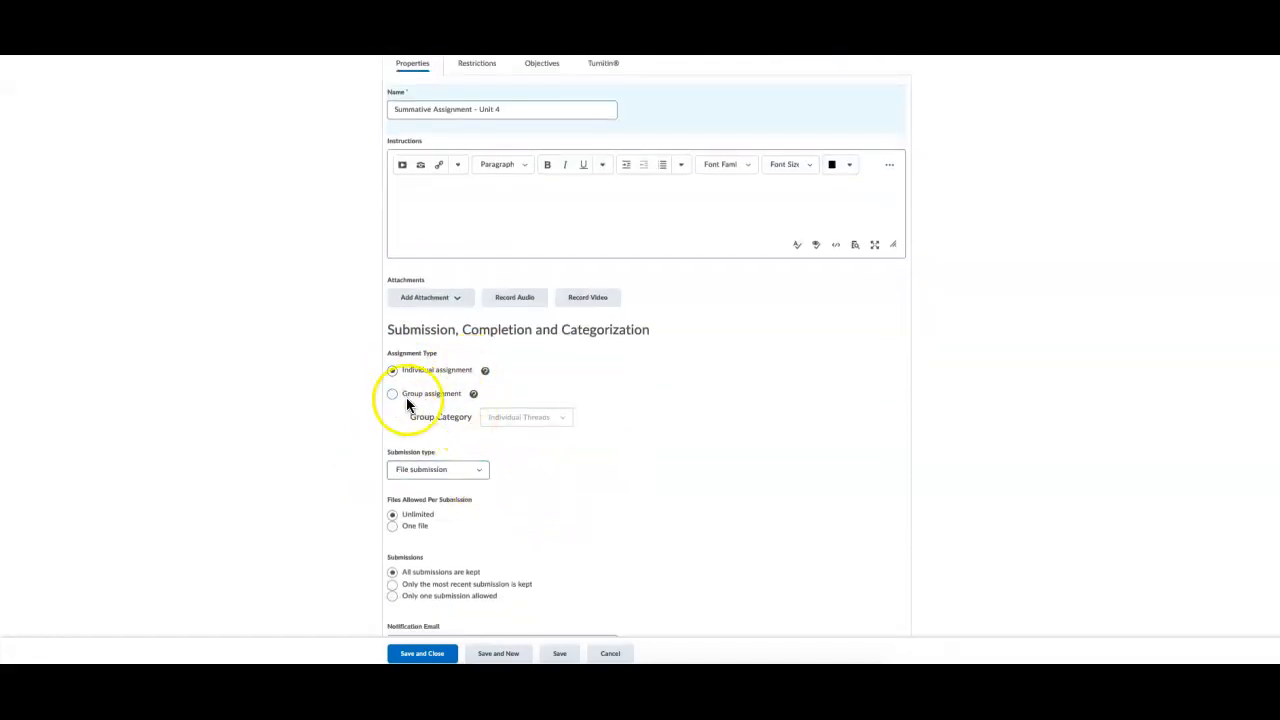
scroll(473, 393, down, 2)
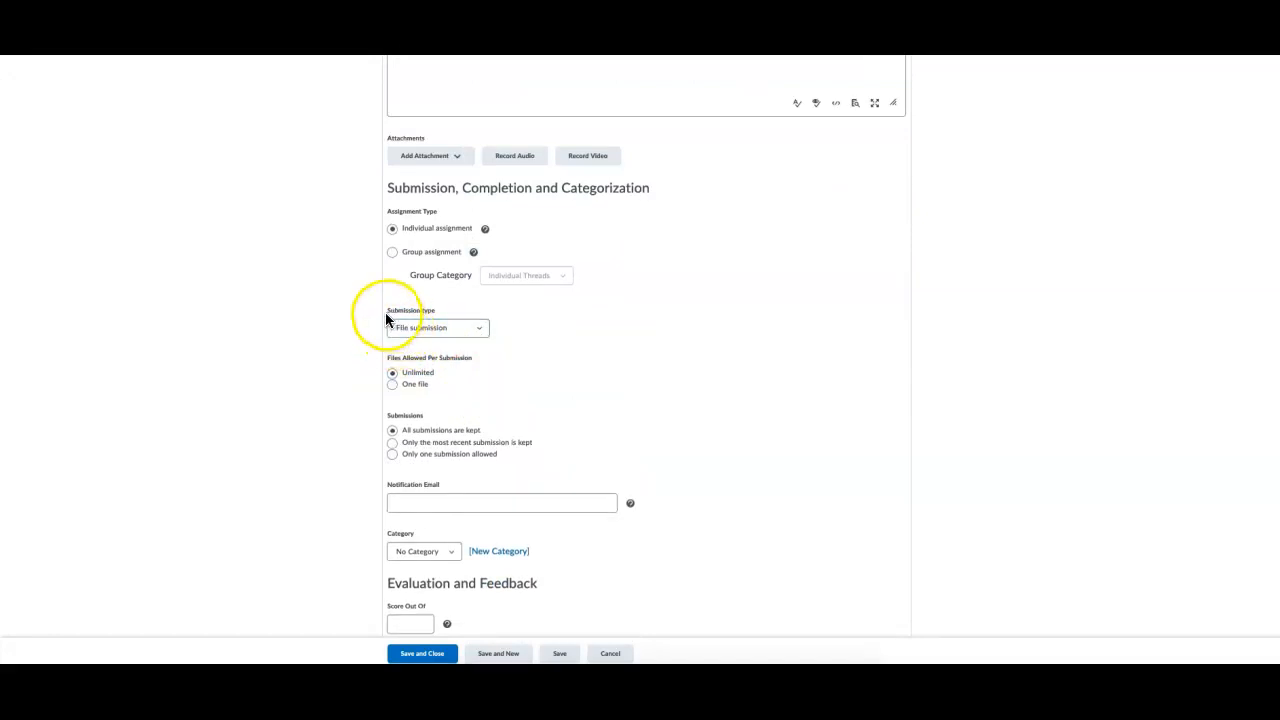
click(435, 329)
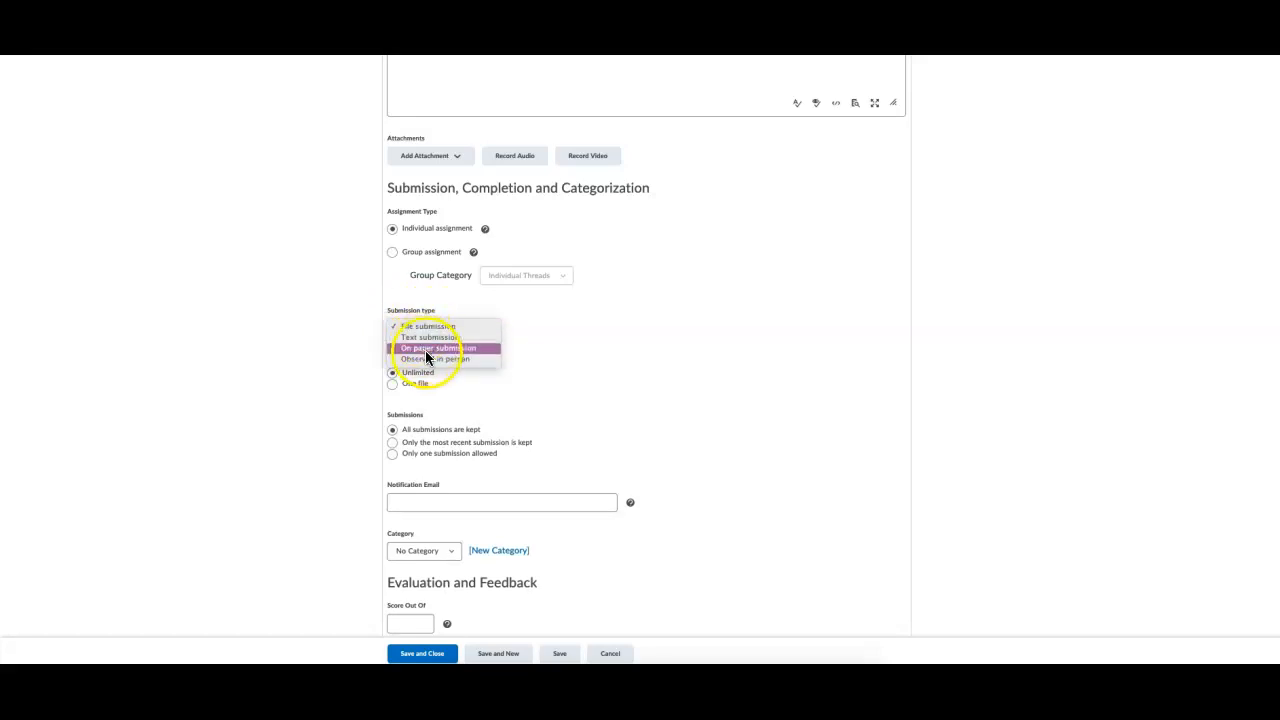
click(470, 326)
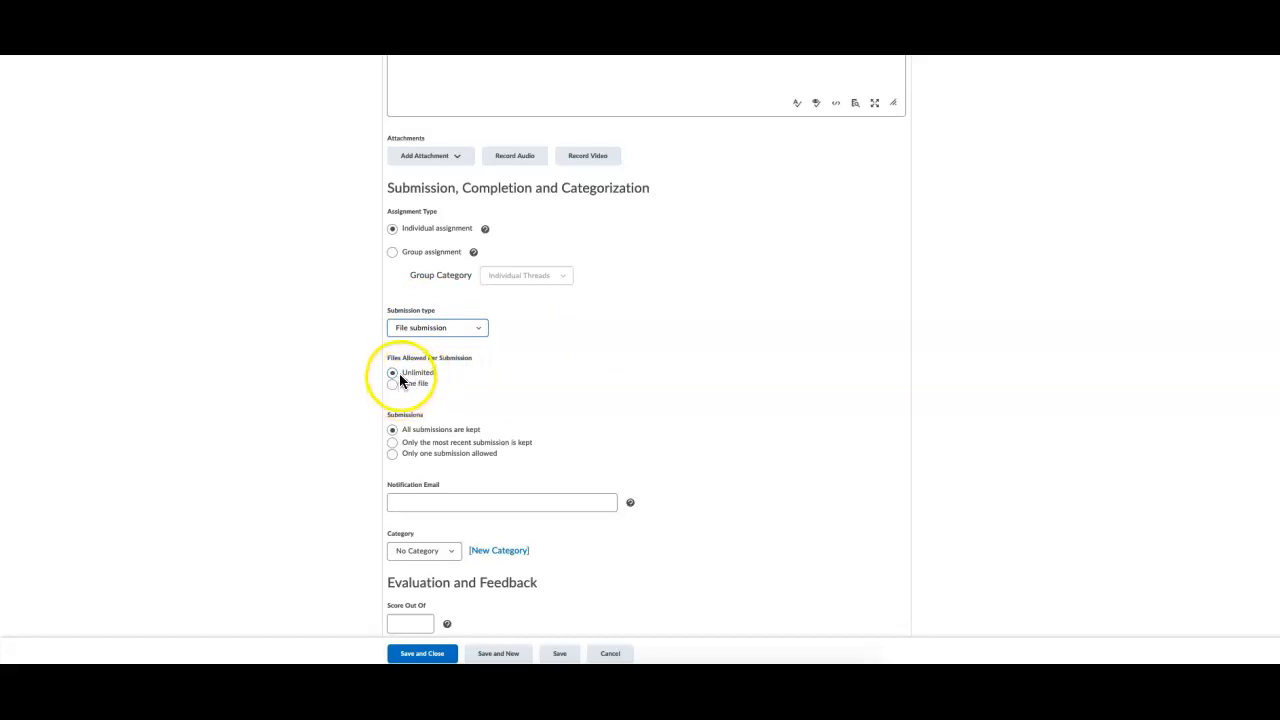
scroll(586, 371, down, 1)
scroll(586, 371, down, 1)
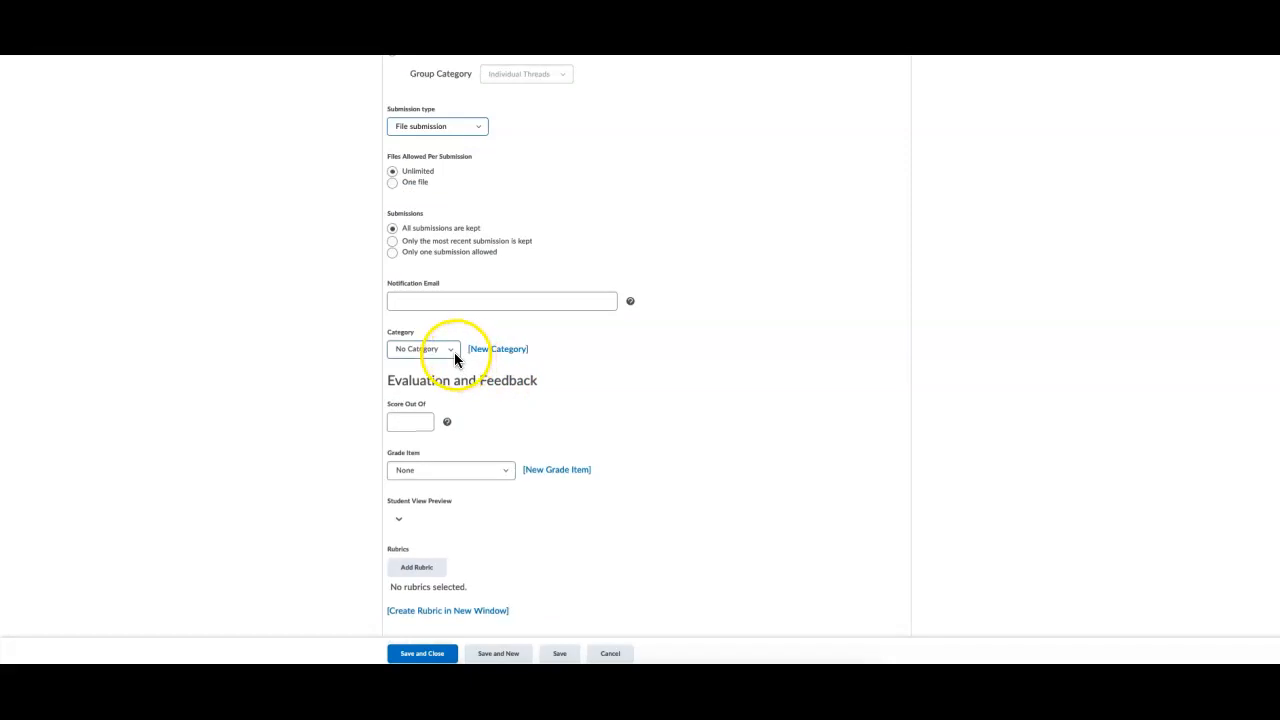
Examine the assignment's category choices and the existing grade items available for linking.
click(452, 353)
click(487, 337)
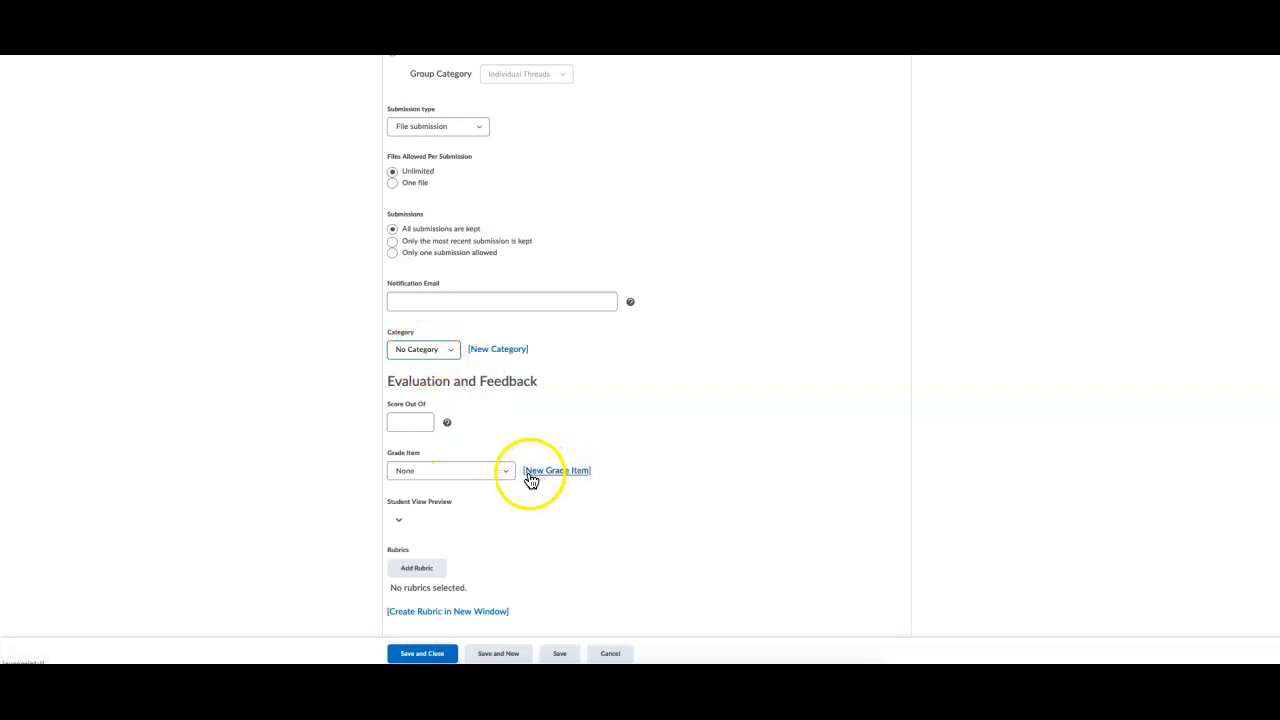
click(495, 472)
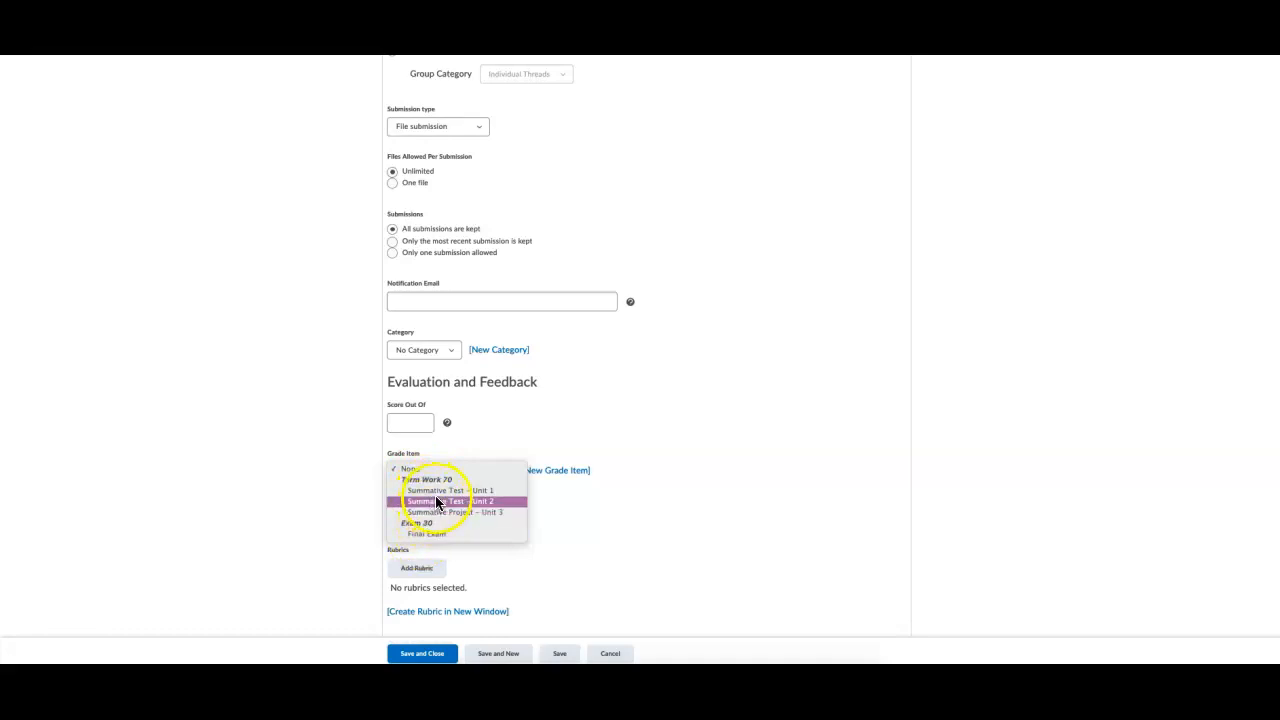
click(643, 437)
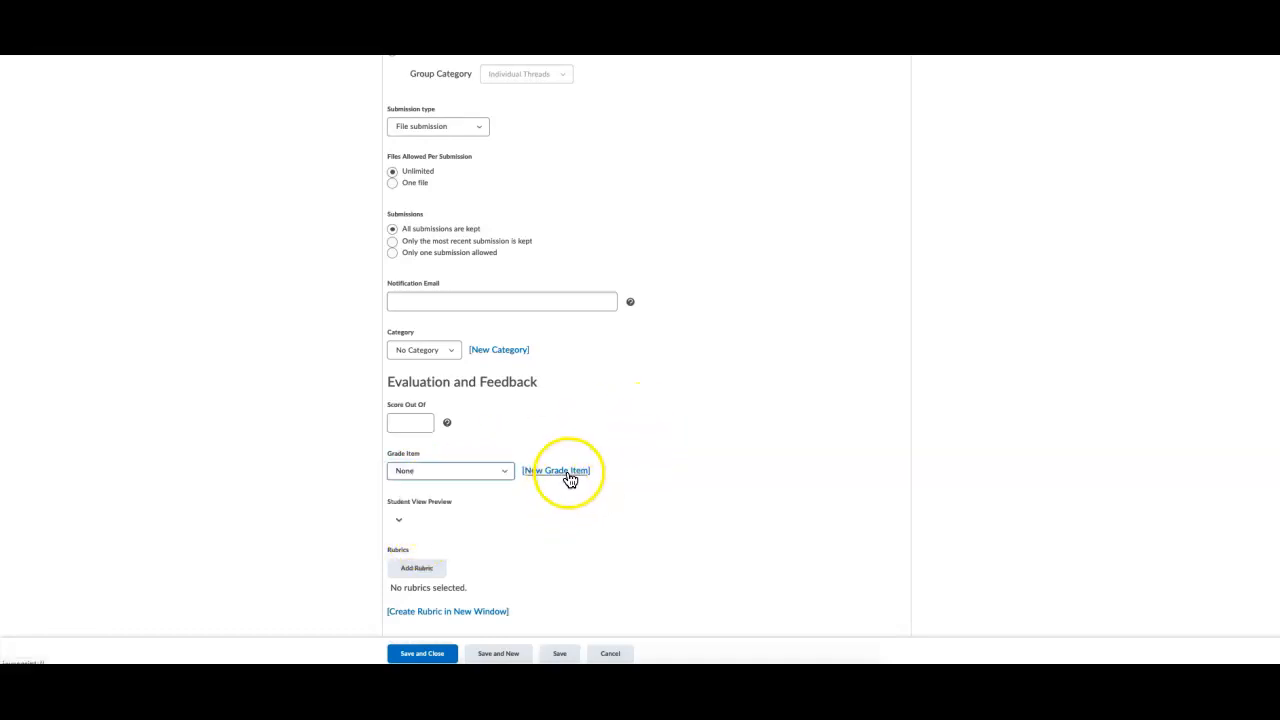
Start a new numeric grade item named "Summative Project - Unit 4" with short name U4 in the Term Work 70 category.
click(568, 472)
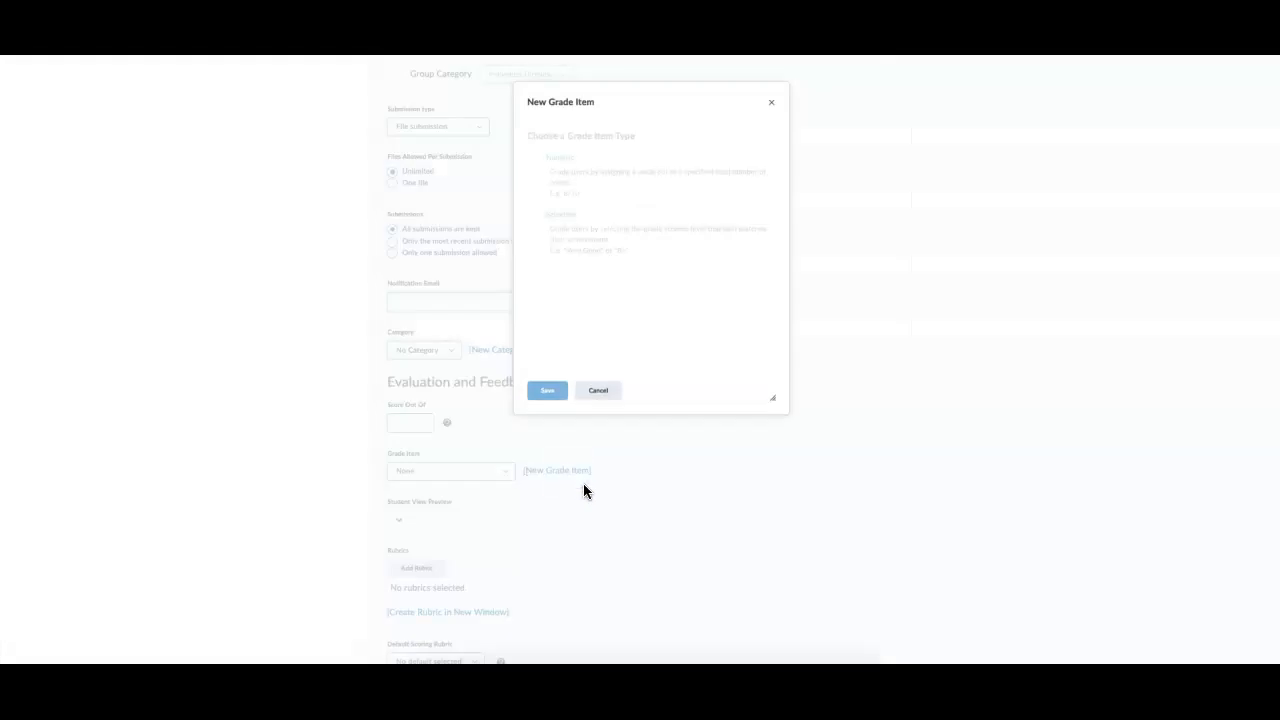
click(555, 160)
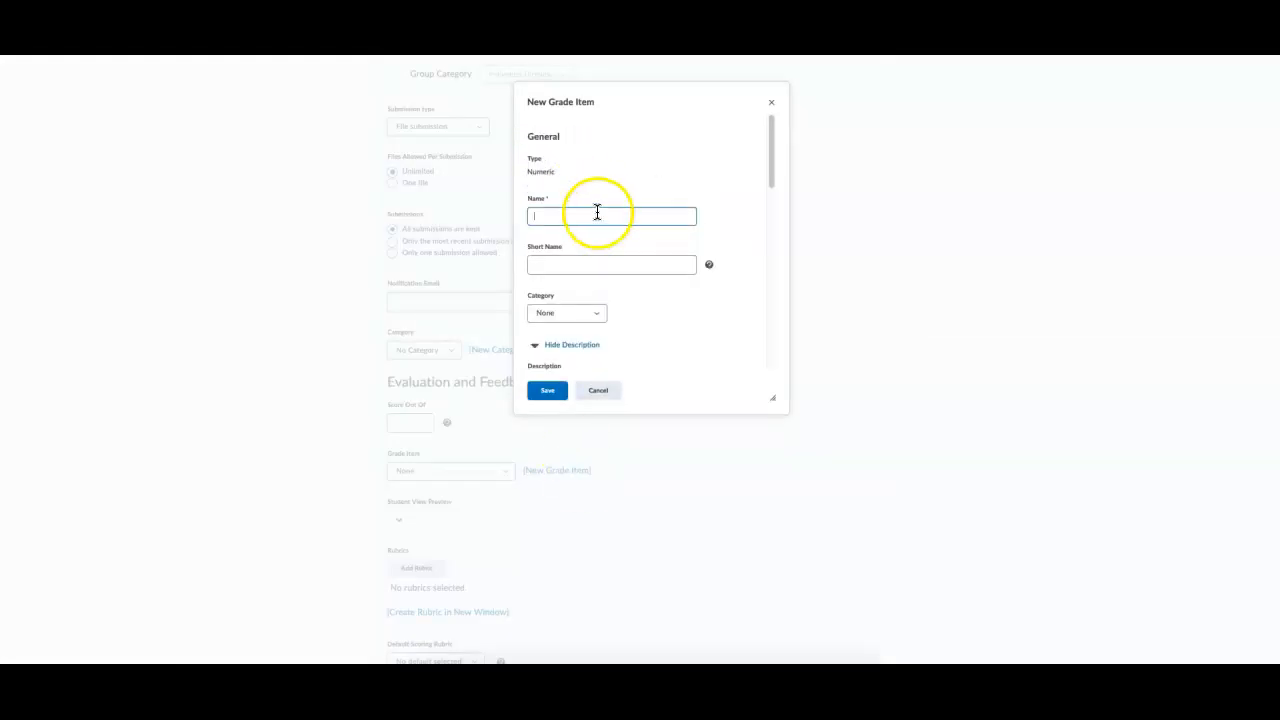
click(597, 213)
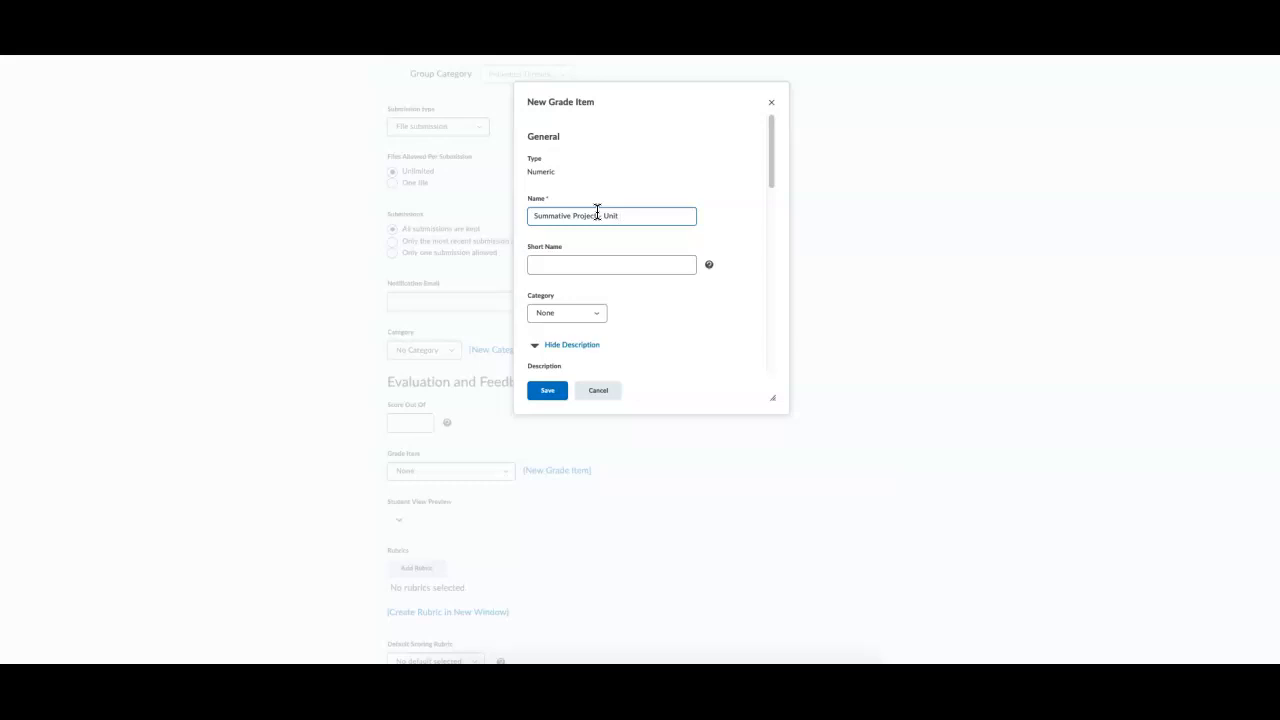
key(Tab)
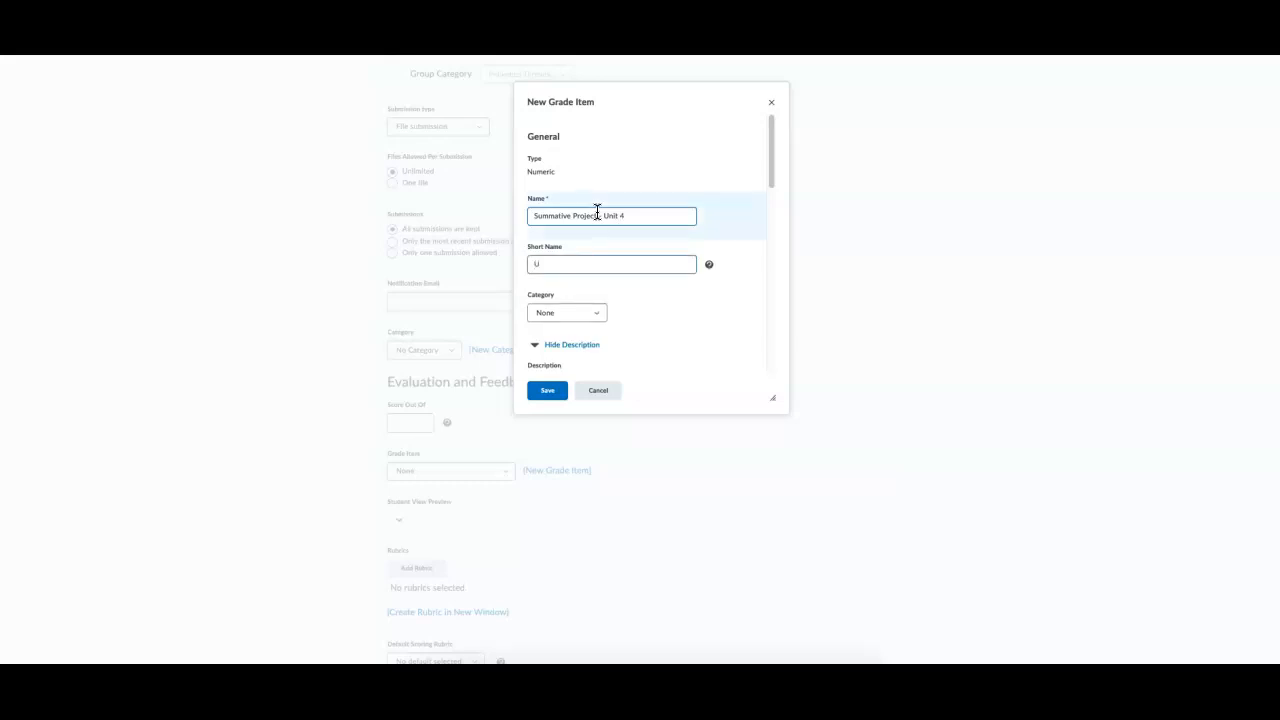
click(581, 314)
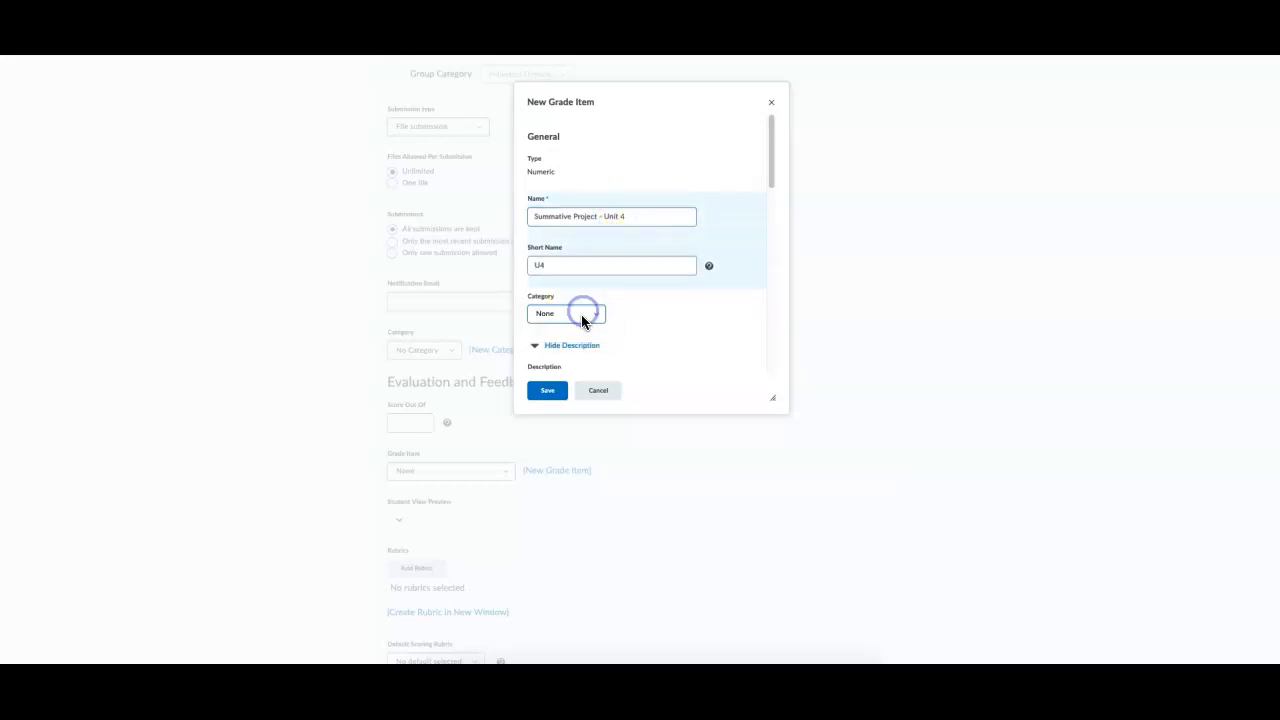
click(578, 323)
Set the new grade item's maximum points to 100 and save it as the assignment's grade item.
scroll(650, 326, down, 3)
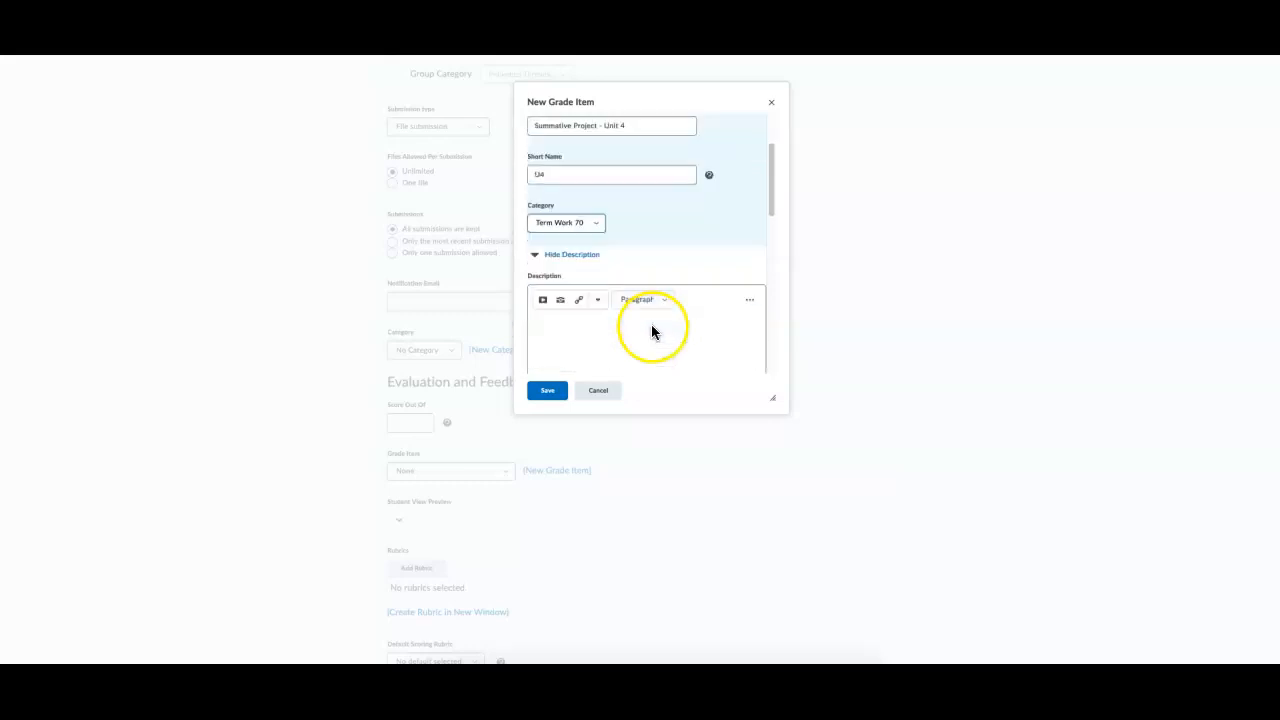
scroll(591, 249, down, 3)
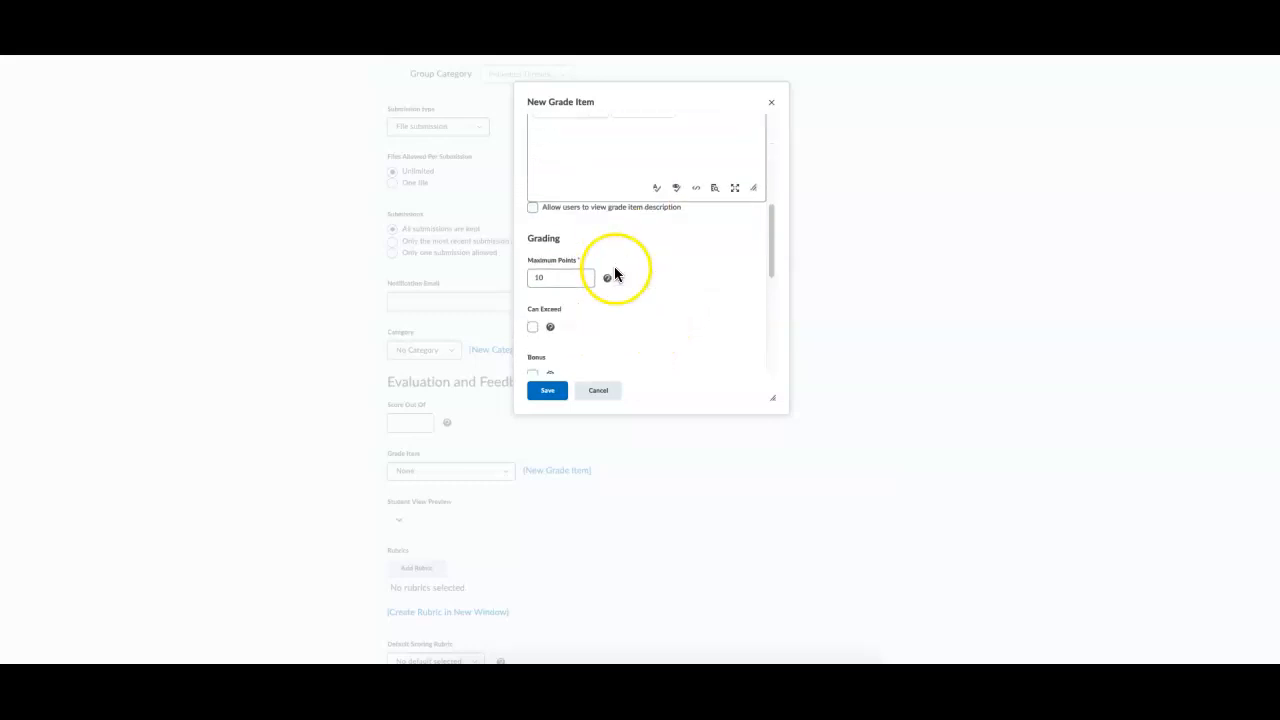
scroll(626, 272, down, 3)
scroll(623, 268, up, 1)
scroll(621, 267, up, 1)
click(554, 194)
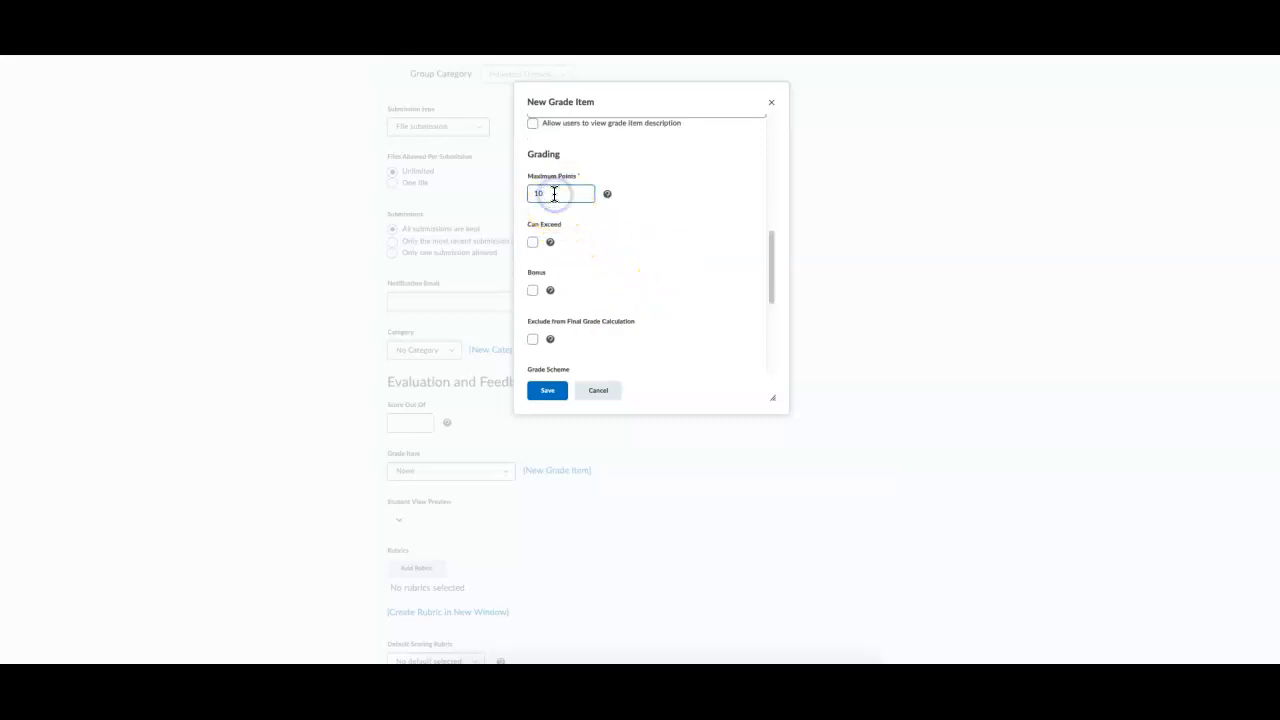
scroll(630, 210, down, 5)
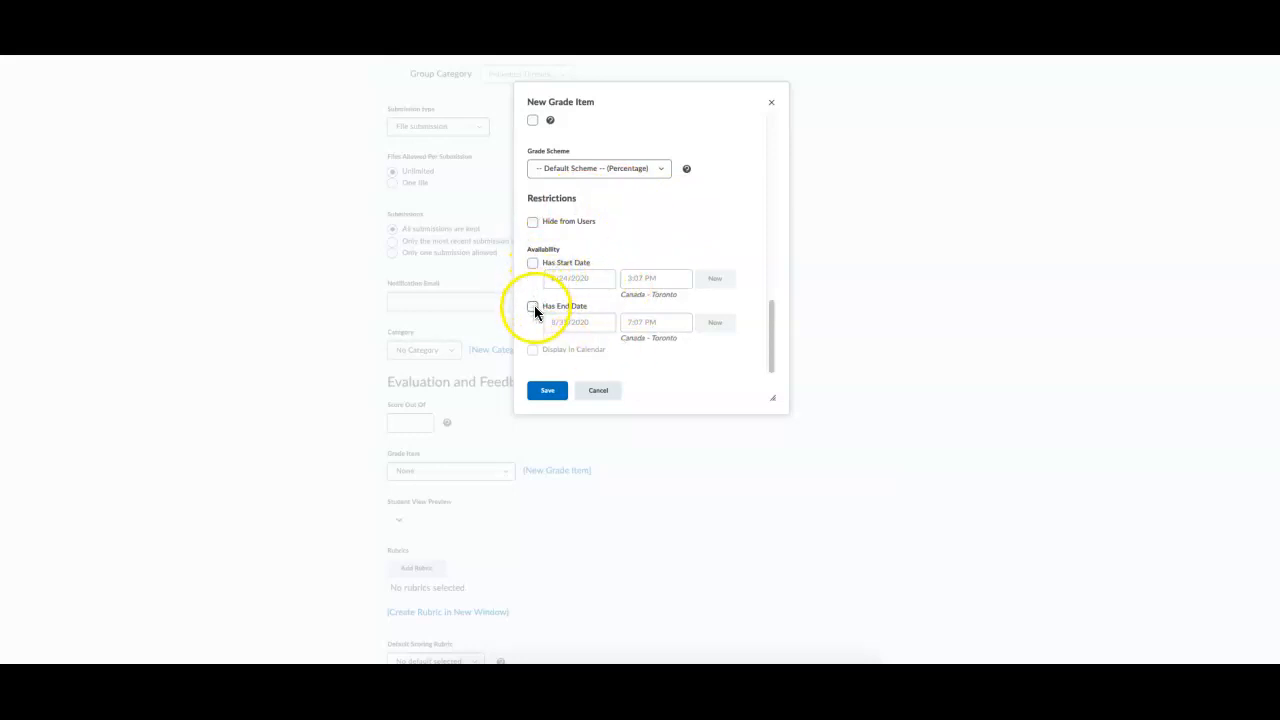
click(560, 392)
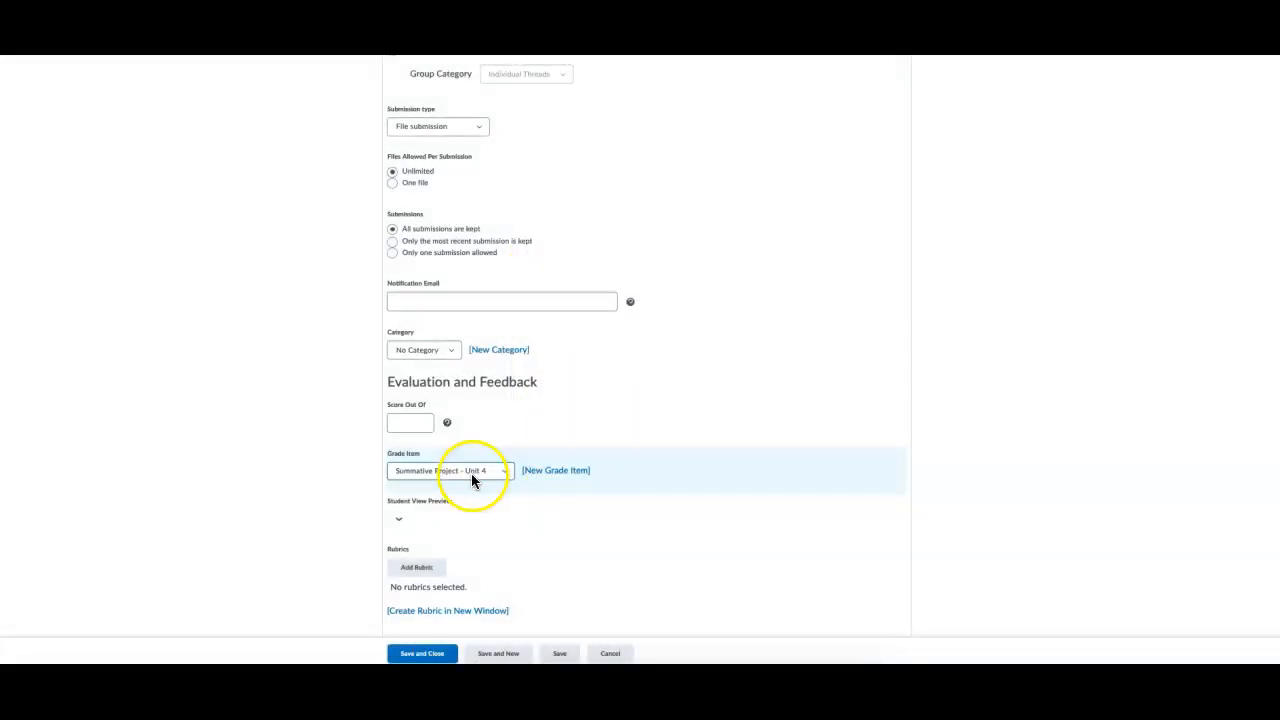
Set the assignment's score out of 100, then save and close the assignment.
scroll(471, 517, up, 5)
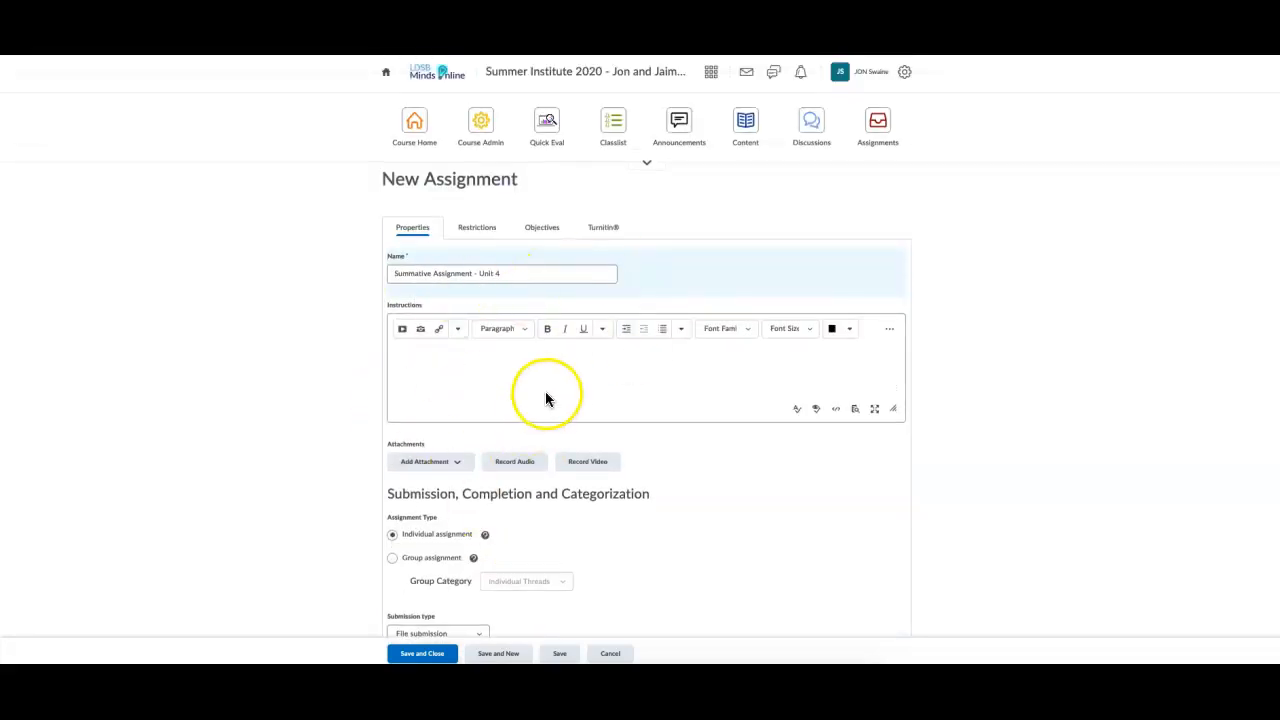
scroll(545, 404, down, 6)
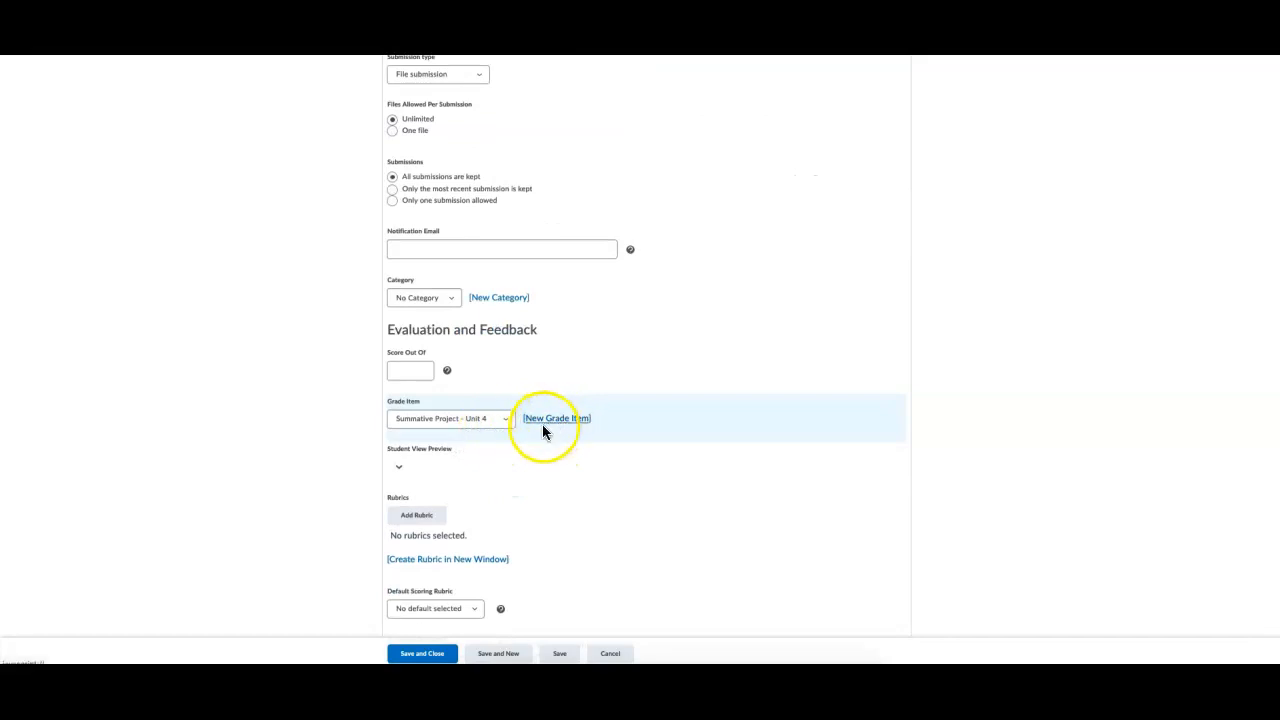
click(417, 373)
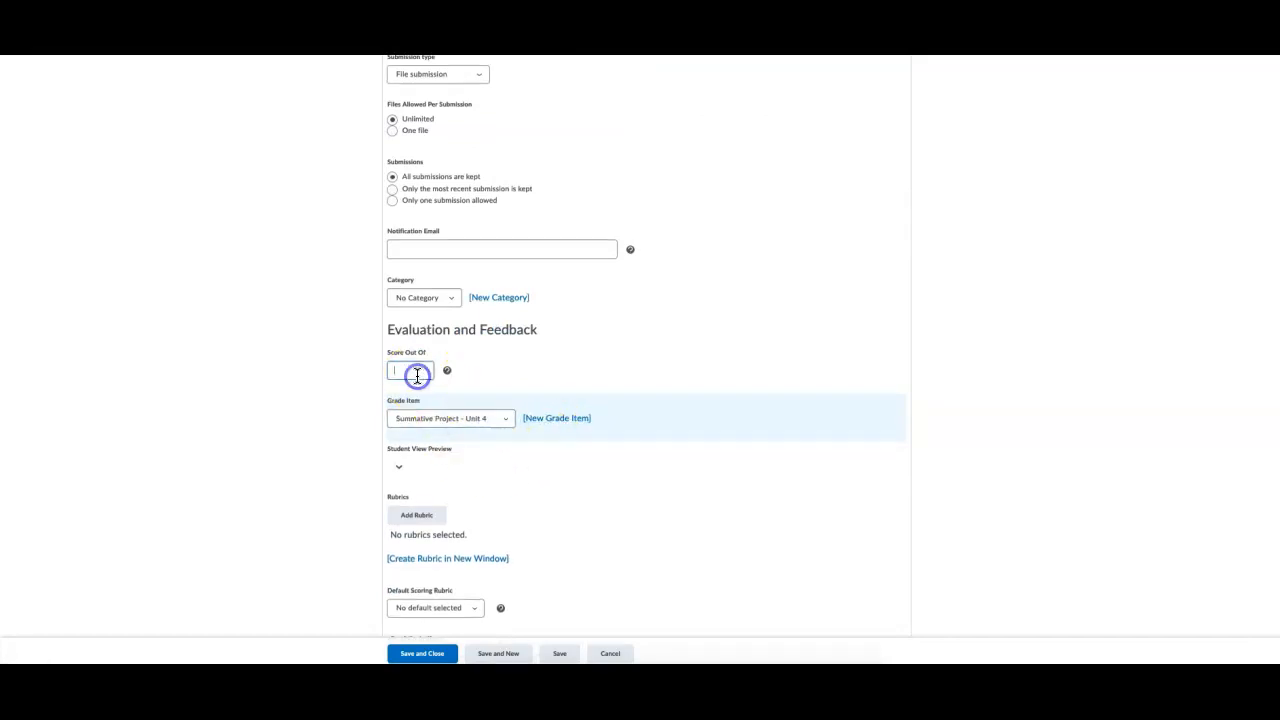
text(100)
click(426, 248)
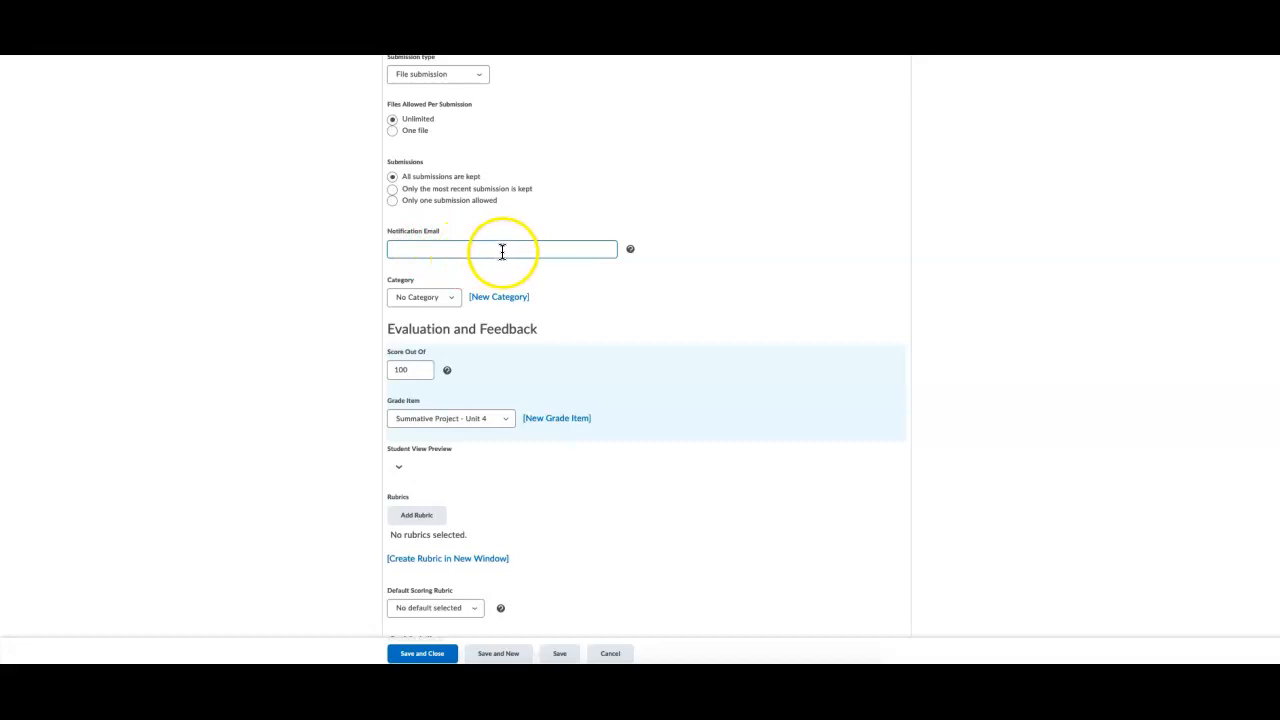
scroll(577, 457, down, 2)
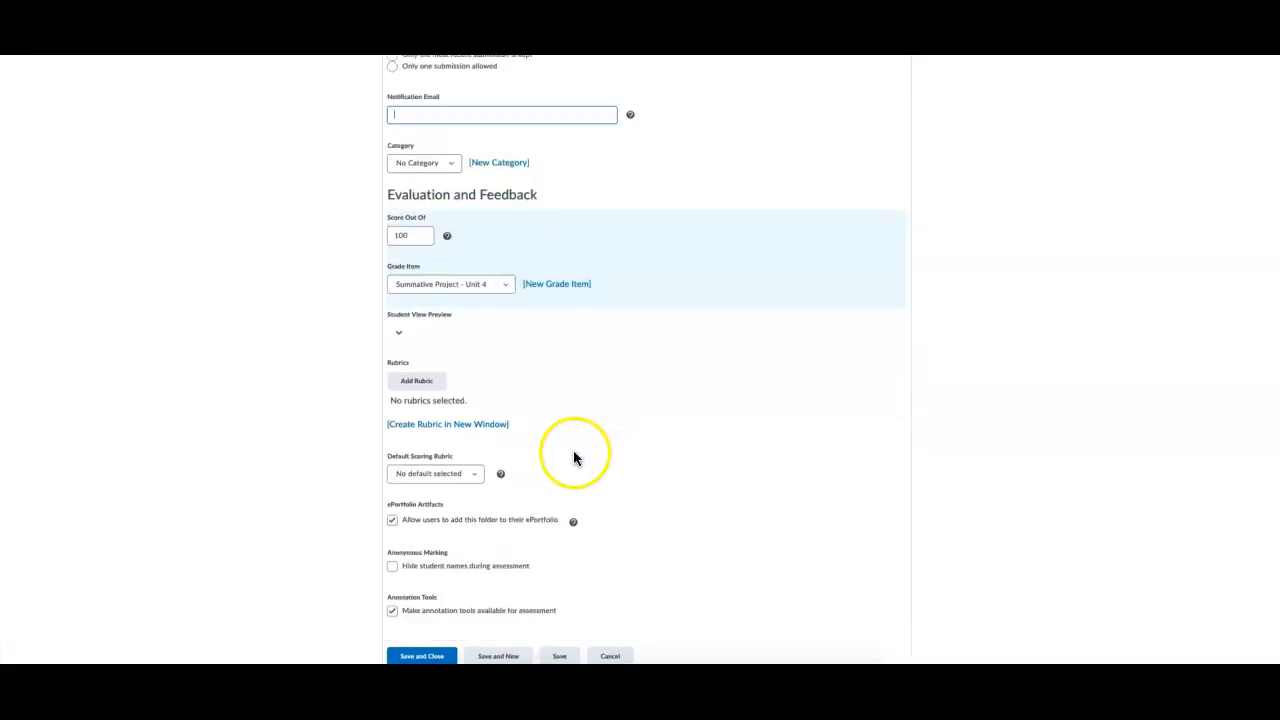
click(432, 650)
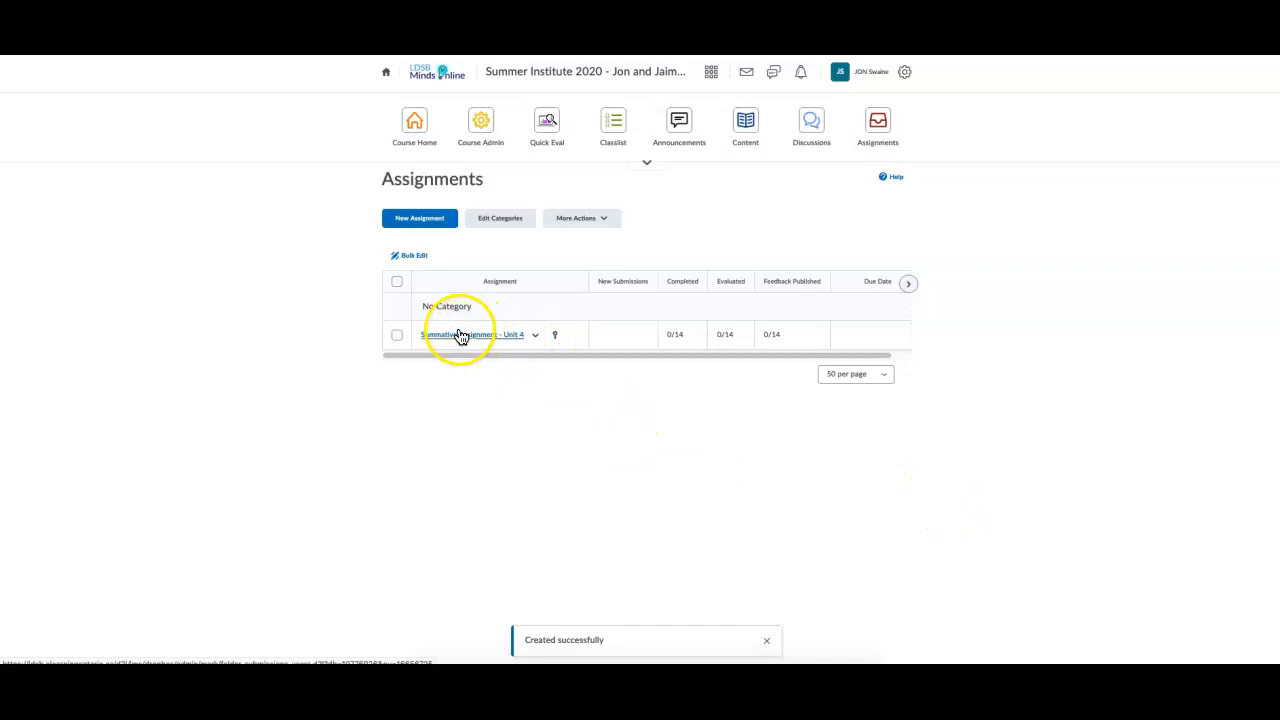
Open the course grades and examine the U4 column in the grade entry spreadsheet.
click(643, 163)
click(887, 191)
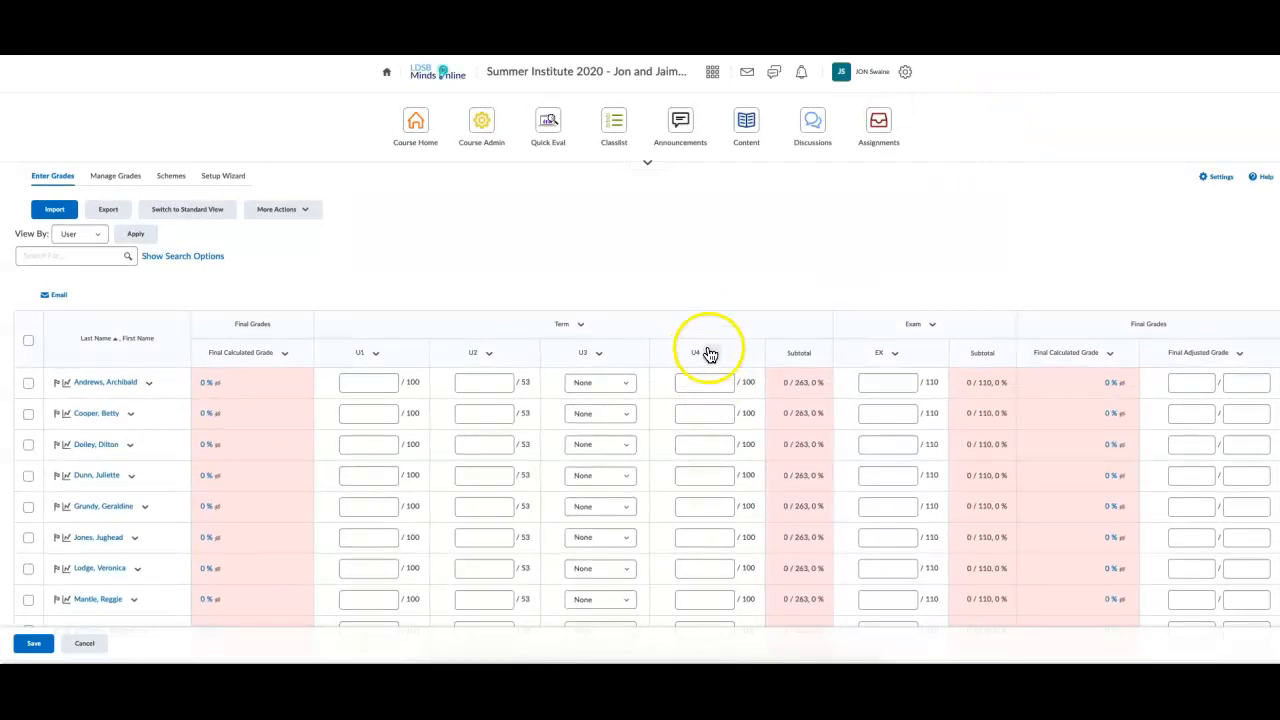
click(708, 380)
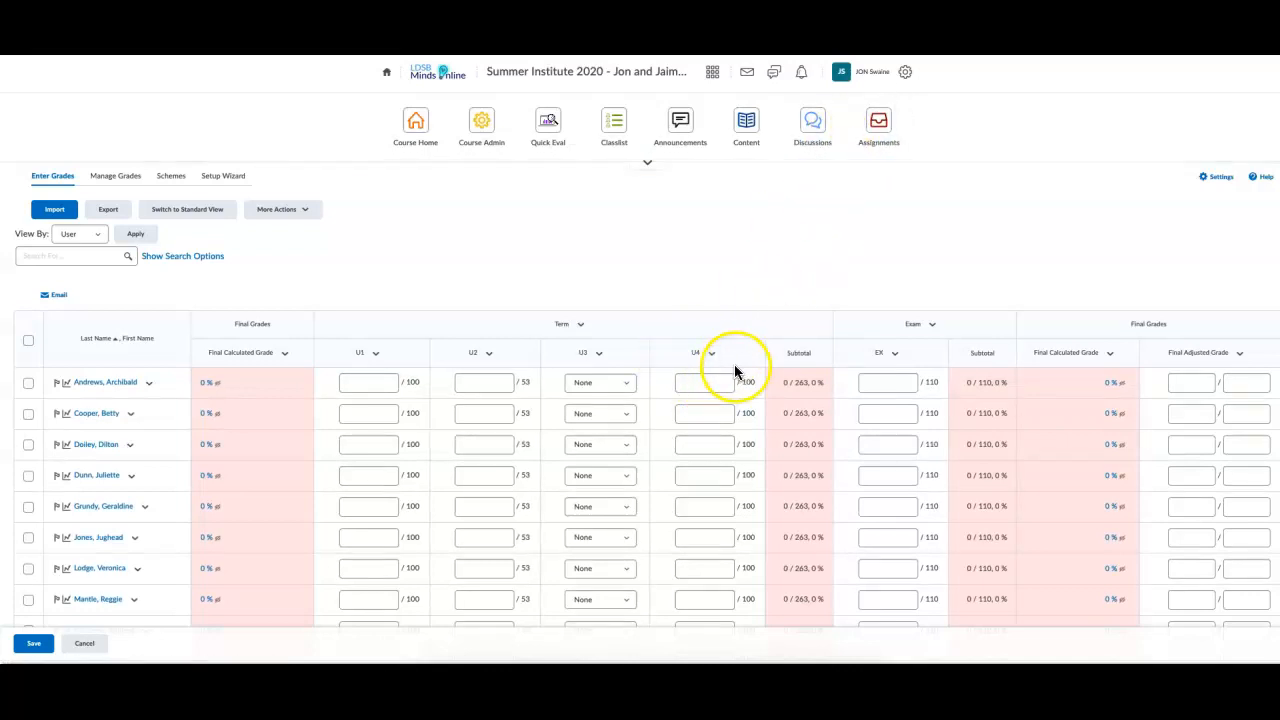
click(658, 169)
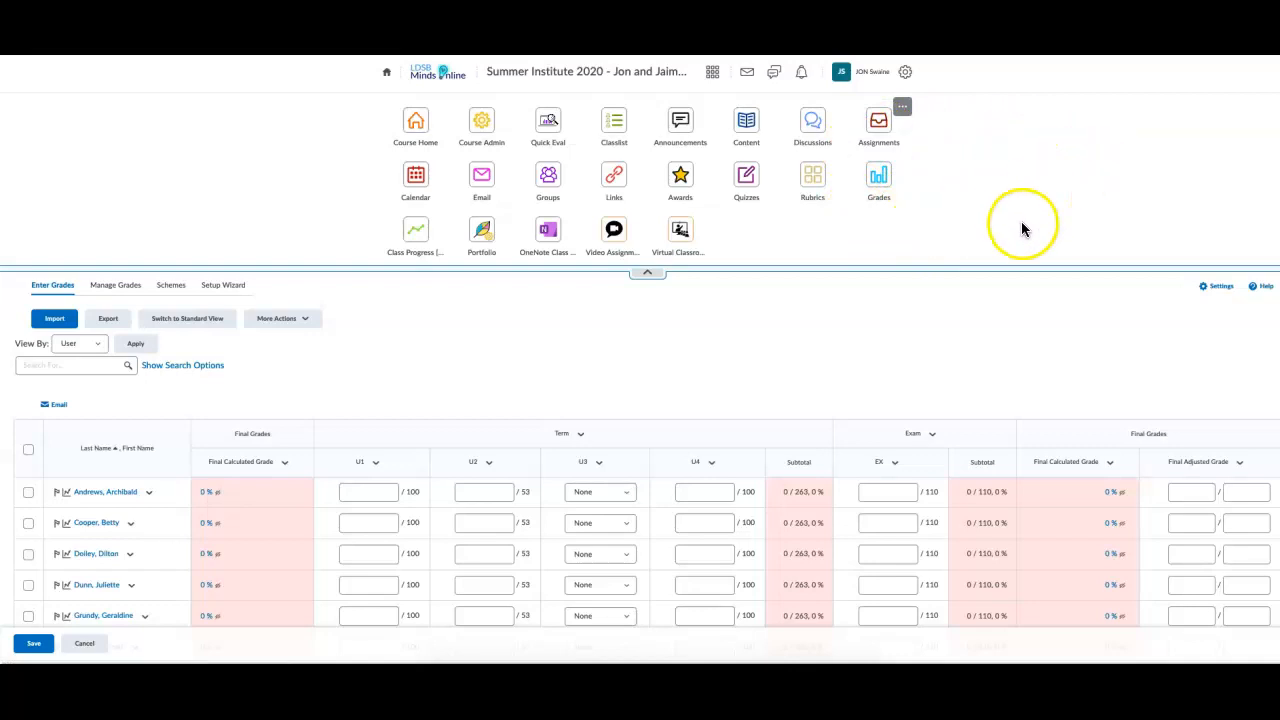
click(484, 584)
click(748, 502)
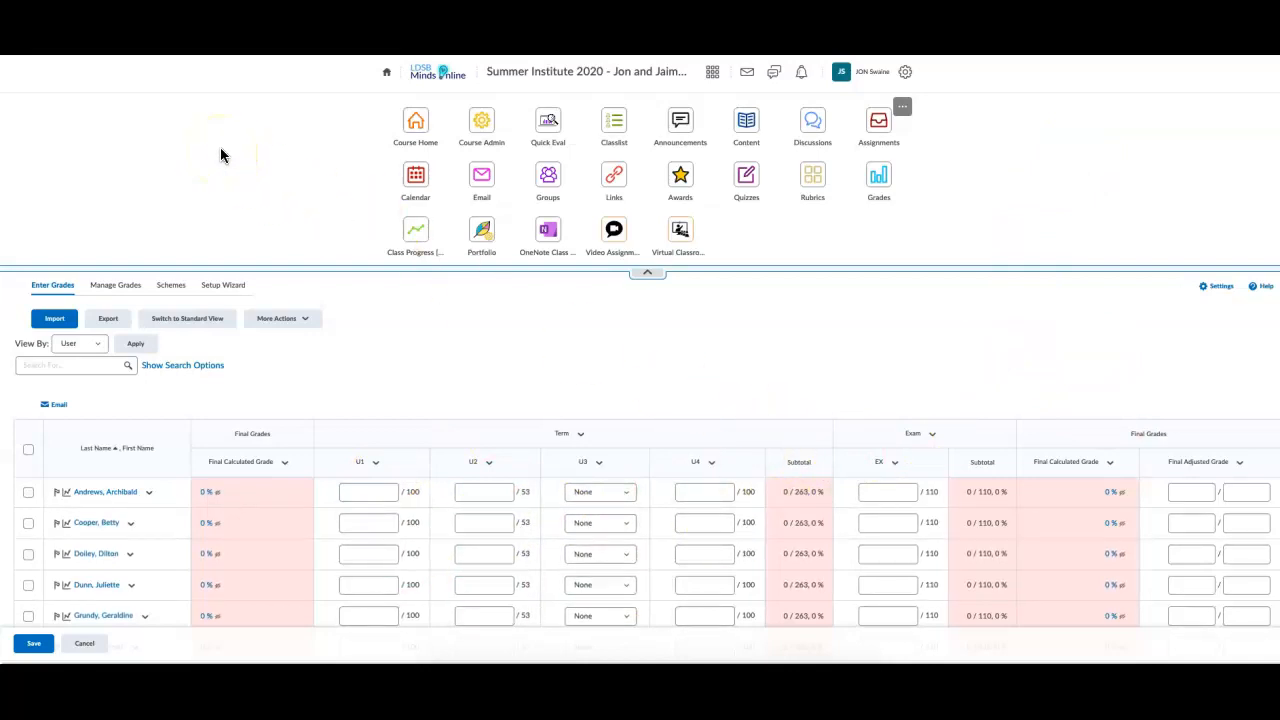